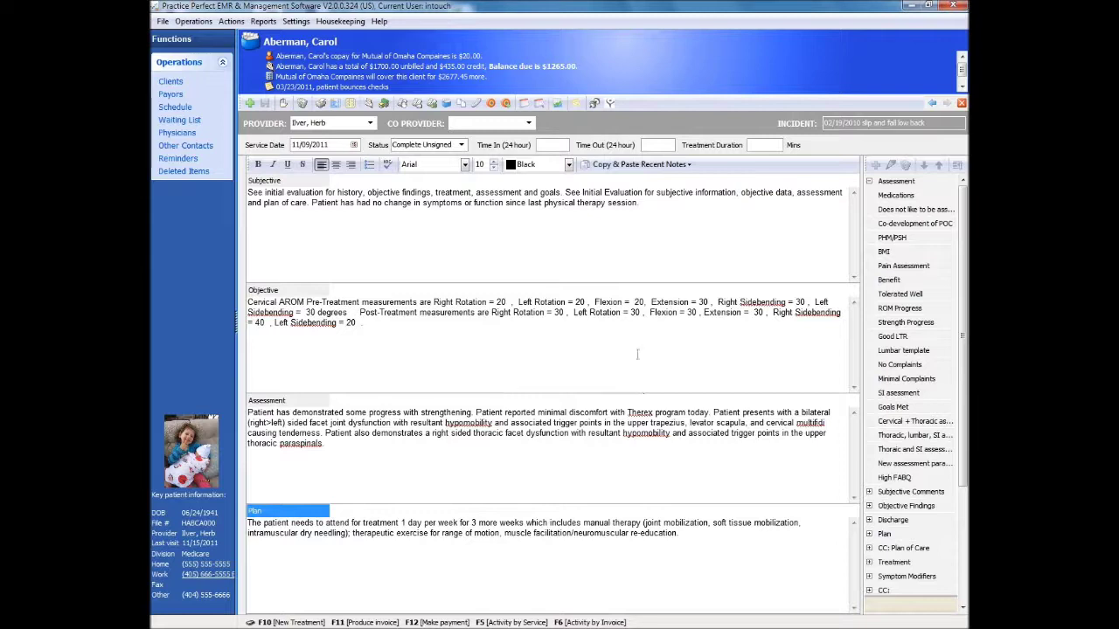
- From the progress note list, flag the 11/09/2011 note and preview it with goals and body chart
left_click(446, 103)
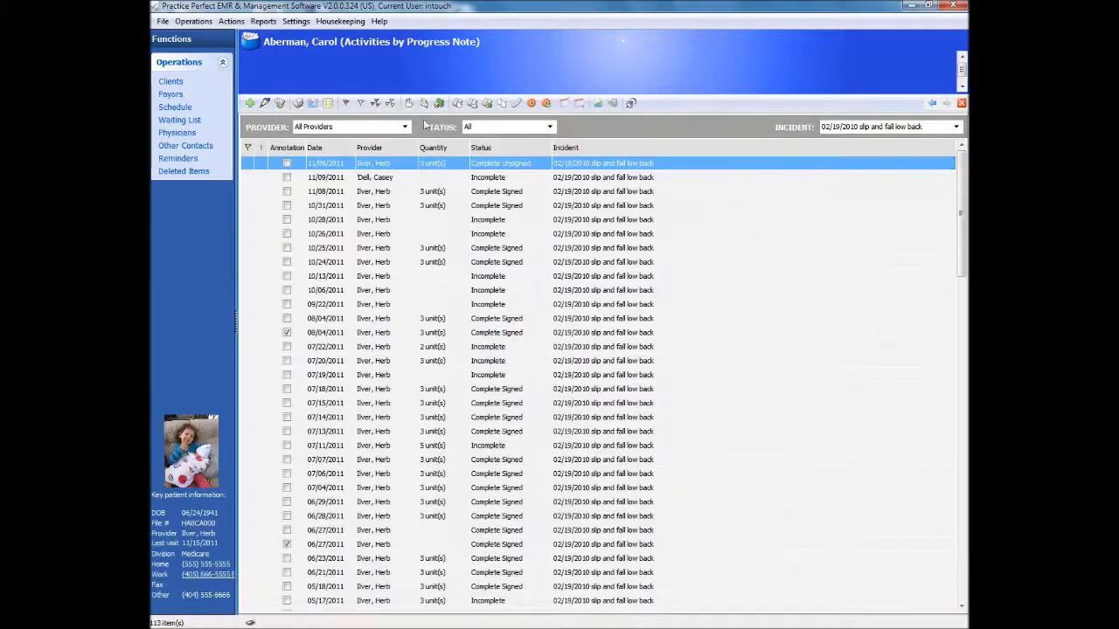
left_click(249, 164)
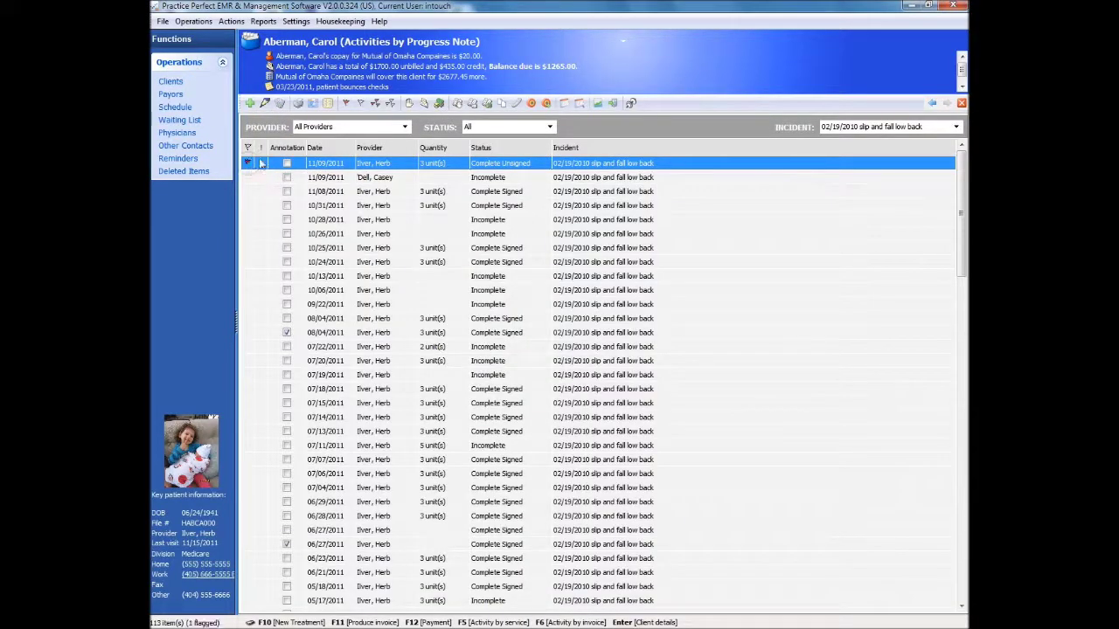
left_click(298, 103)
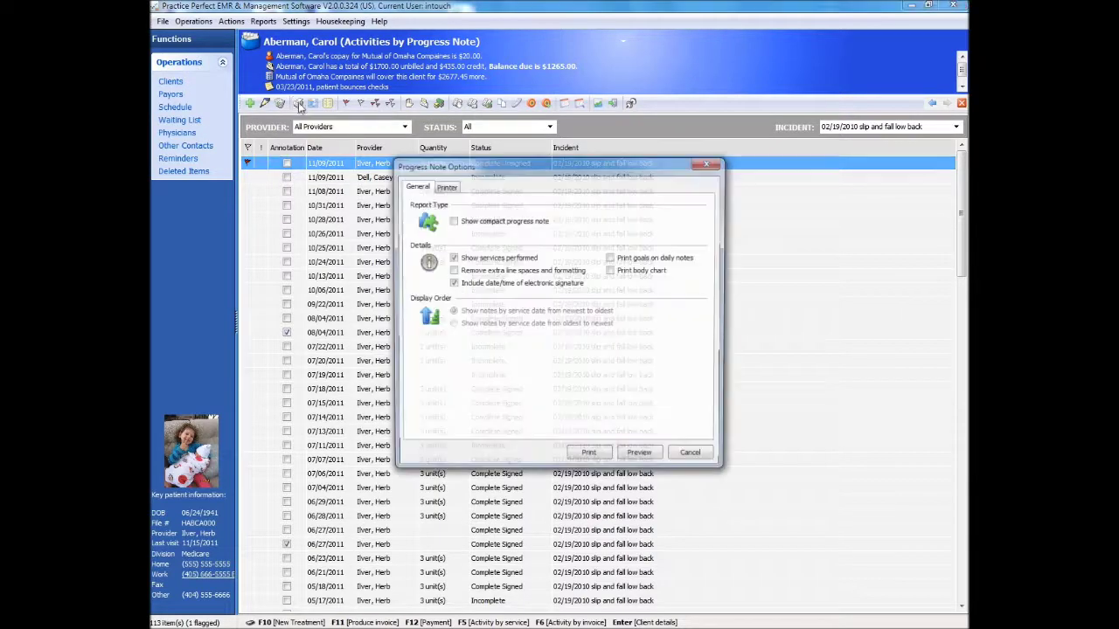
left_click(611, 257)
left_click(610, 270)
left_click(643, 456)
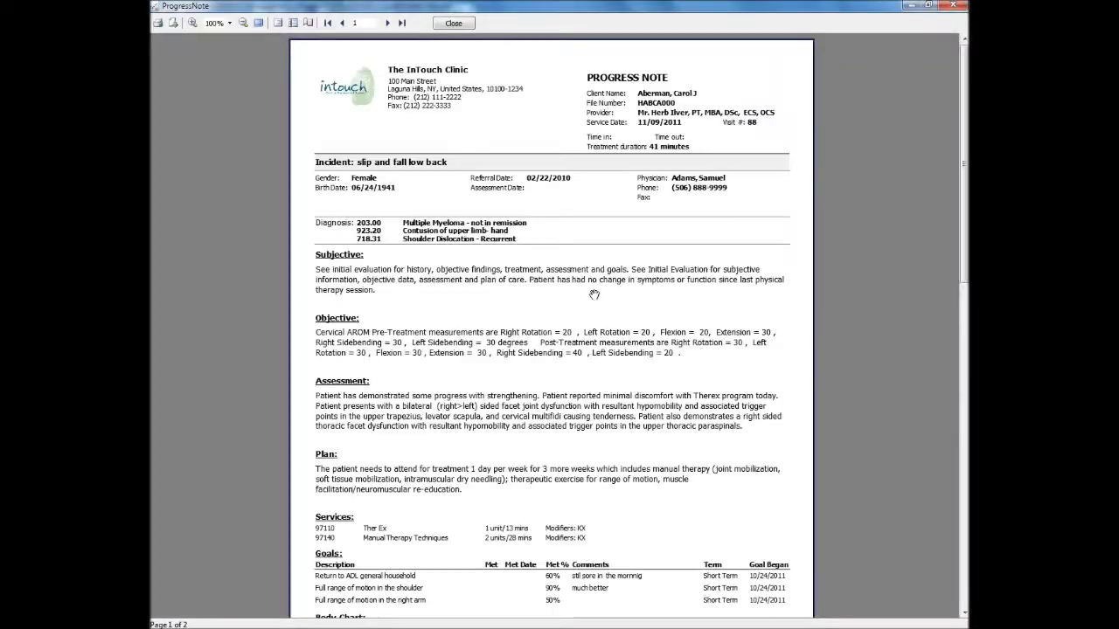
scroll(597, 285, "down", 1)
scroll(597, 284, "down", 3)
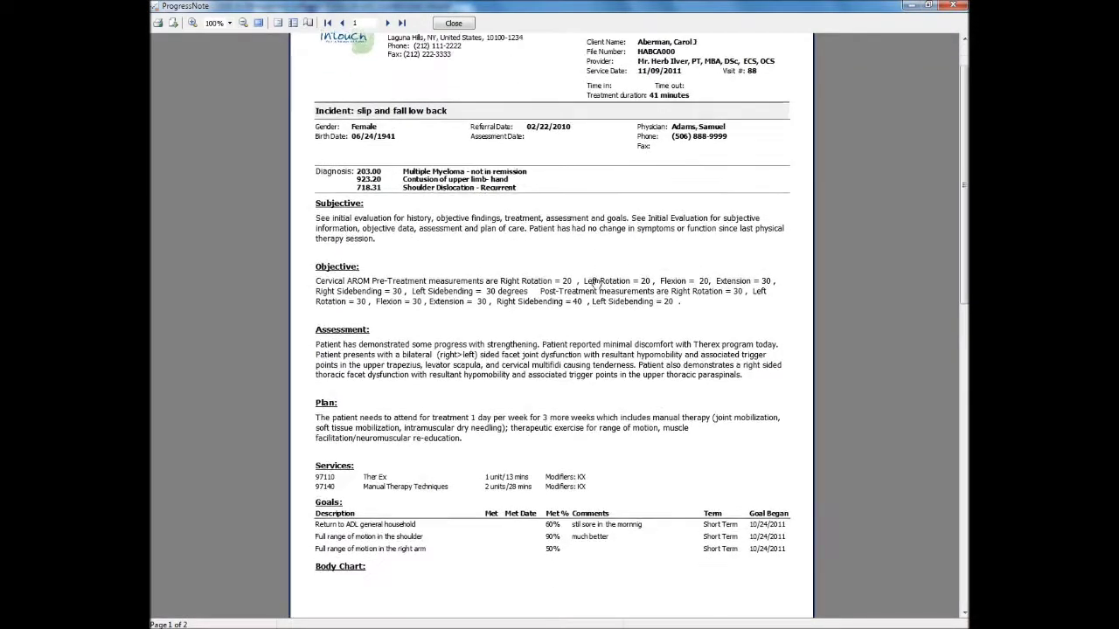
scroll(596, 284, "down", 4)
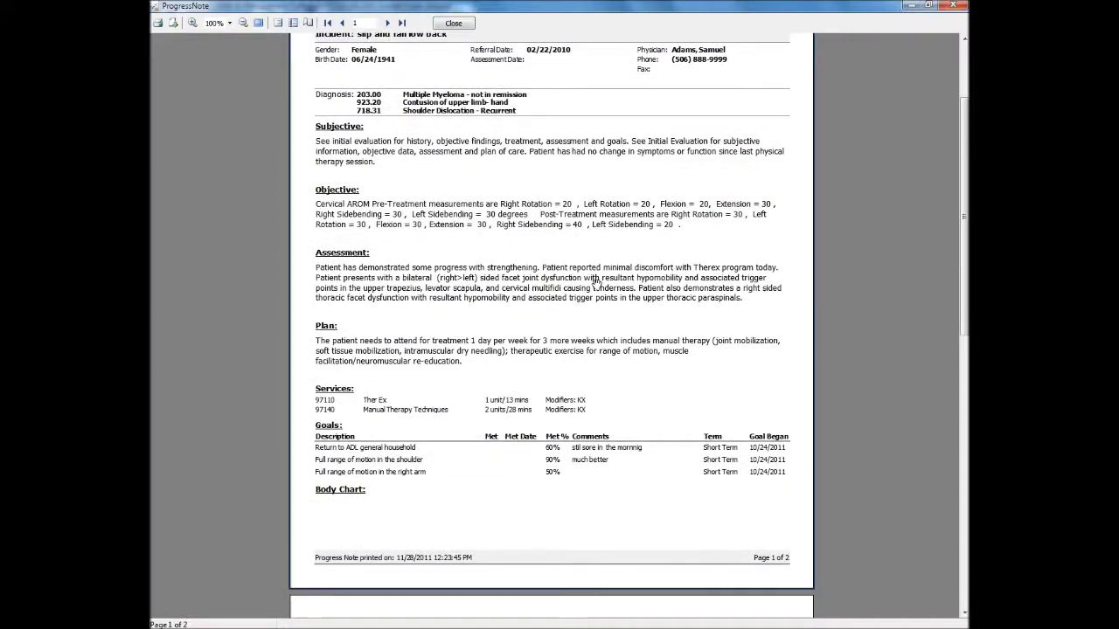
scroll(596, 284, "down", 8)
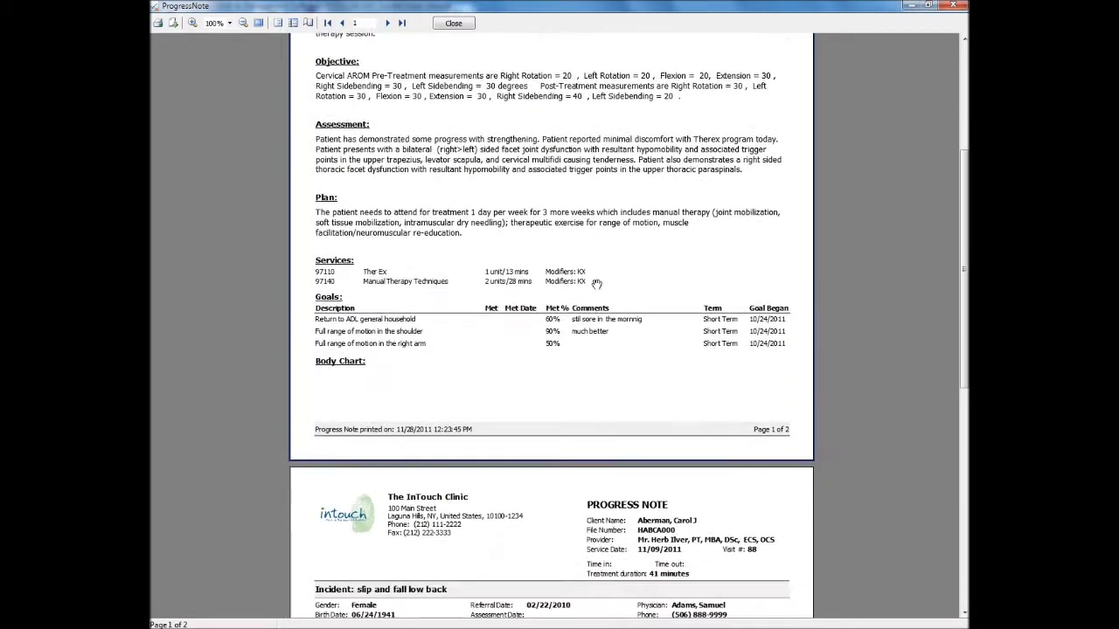
scroll(597, 284, "down", 7)
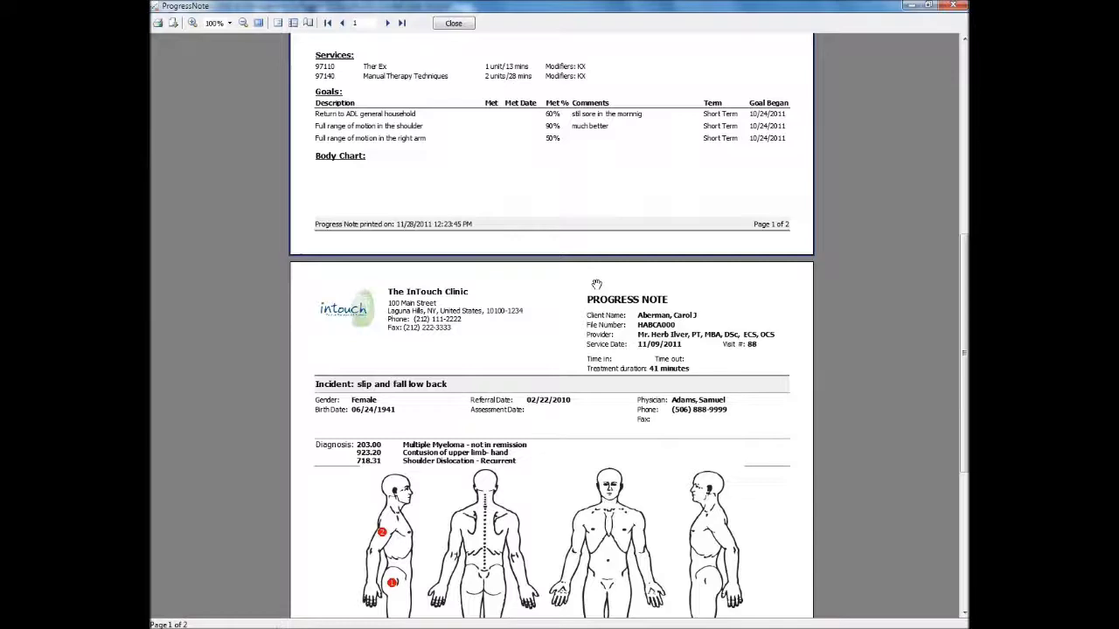
scroll(596, 284, "down", 7)
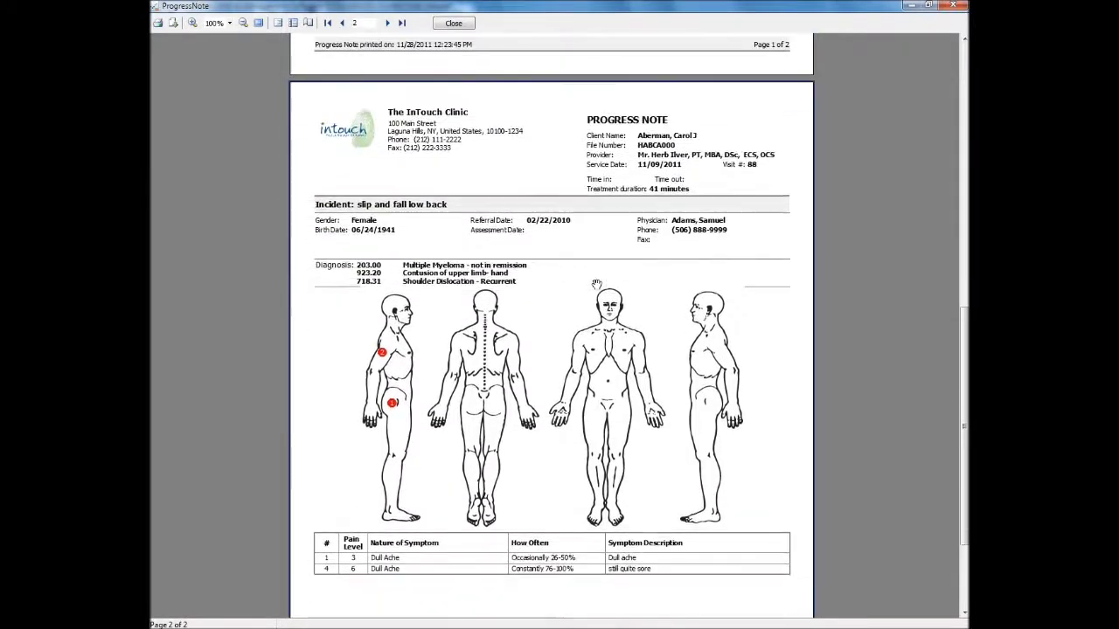
scroll(596, 284, "up", 3)
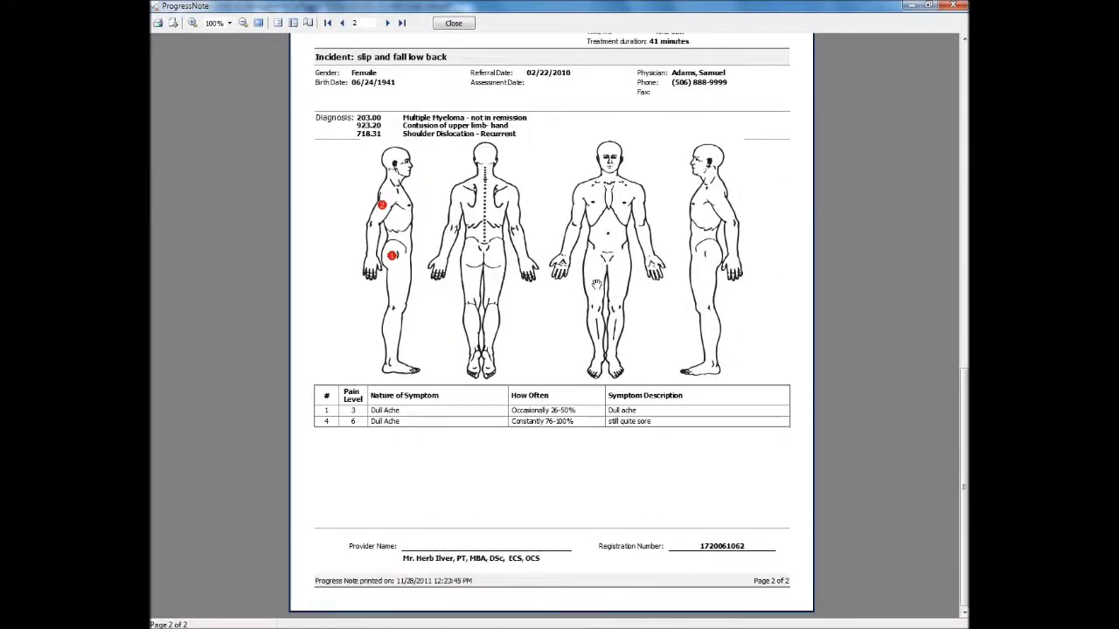
scroll(596, 281, "up", 12)
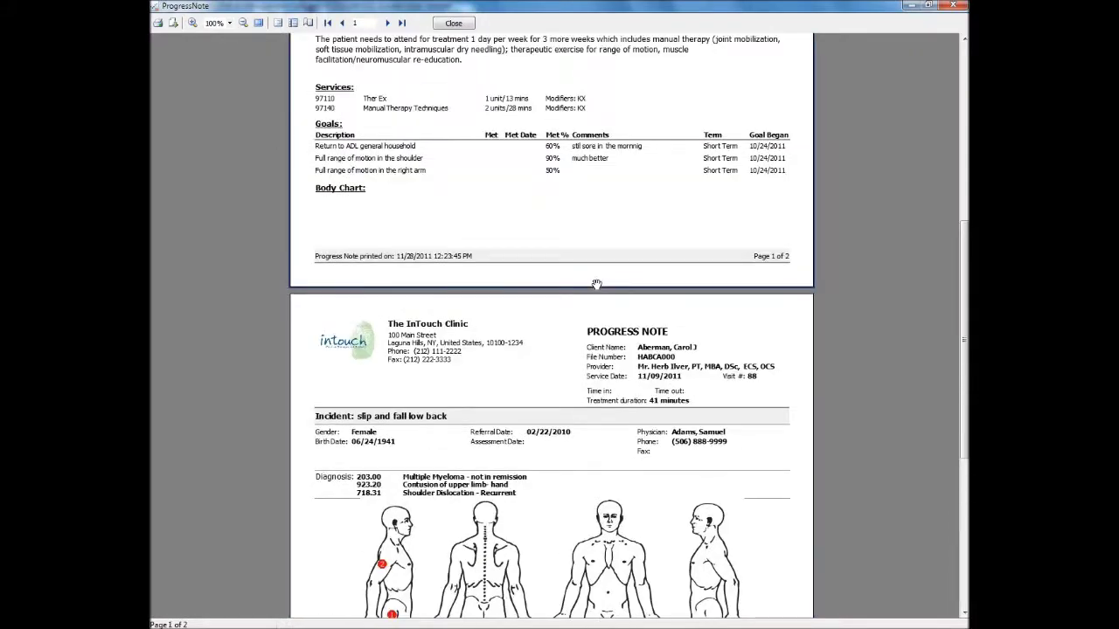
scroll(596, 284, "up", 11)
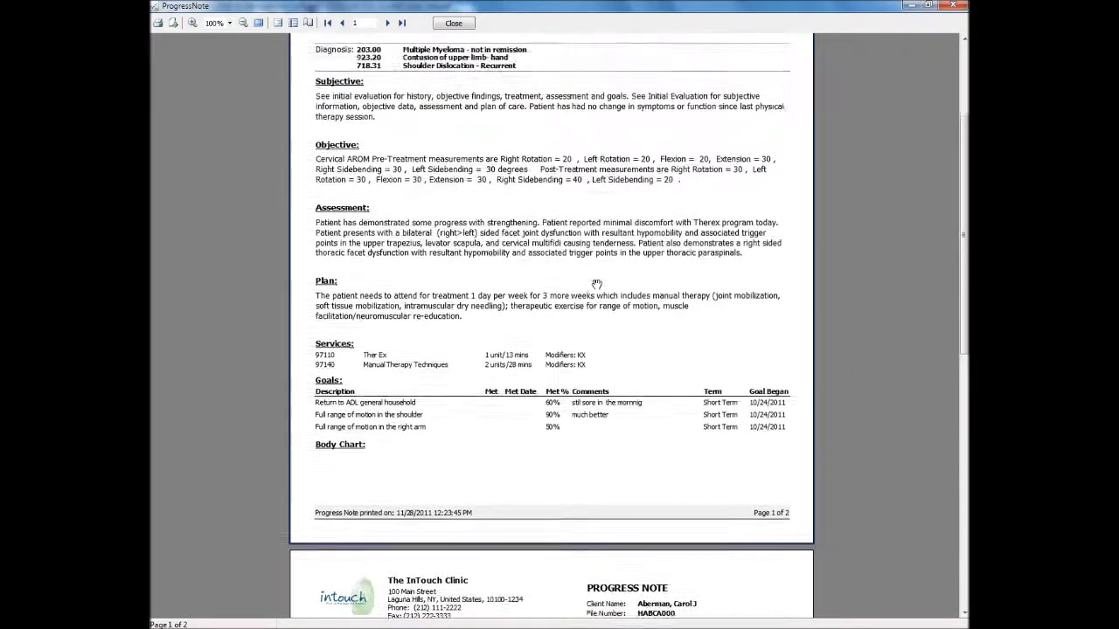
scroll(596, 284, "up", 7)
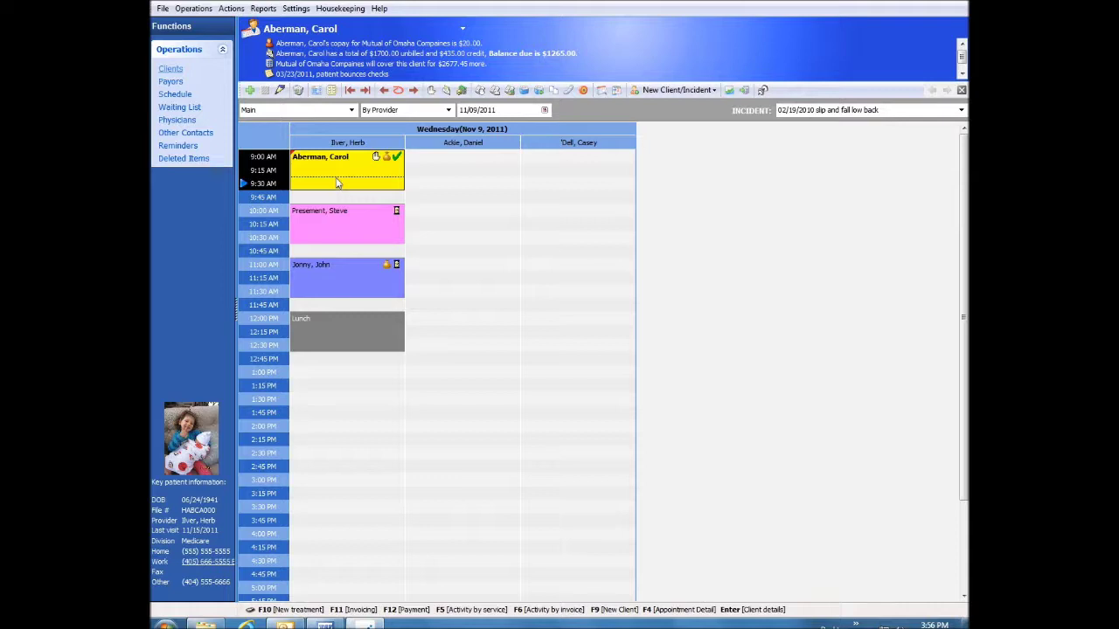
left_click(539, 91)
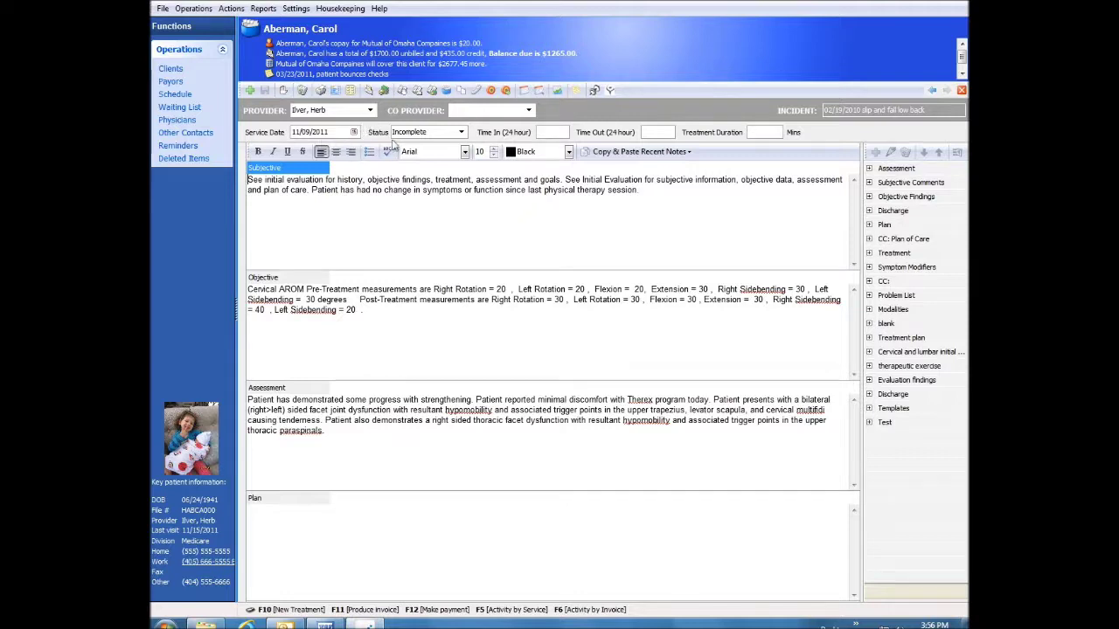
left_click(492, 111)
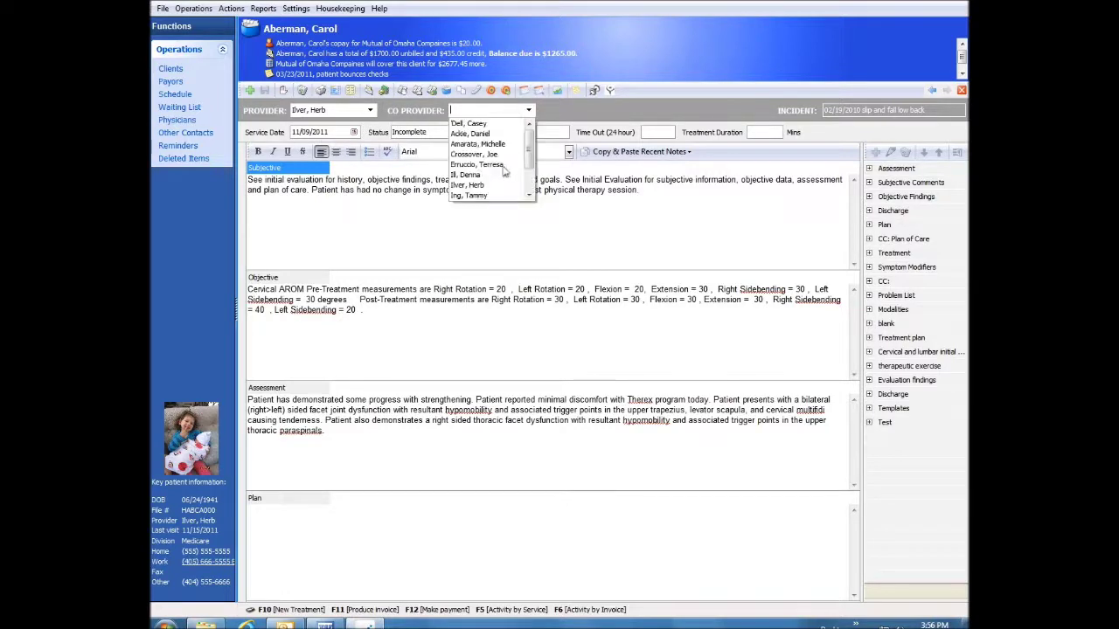
left_click(492, 111)
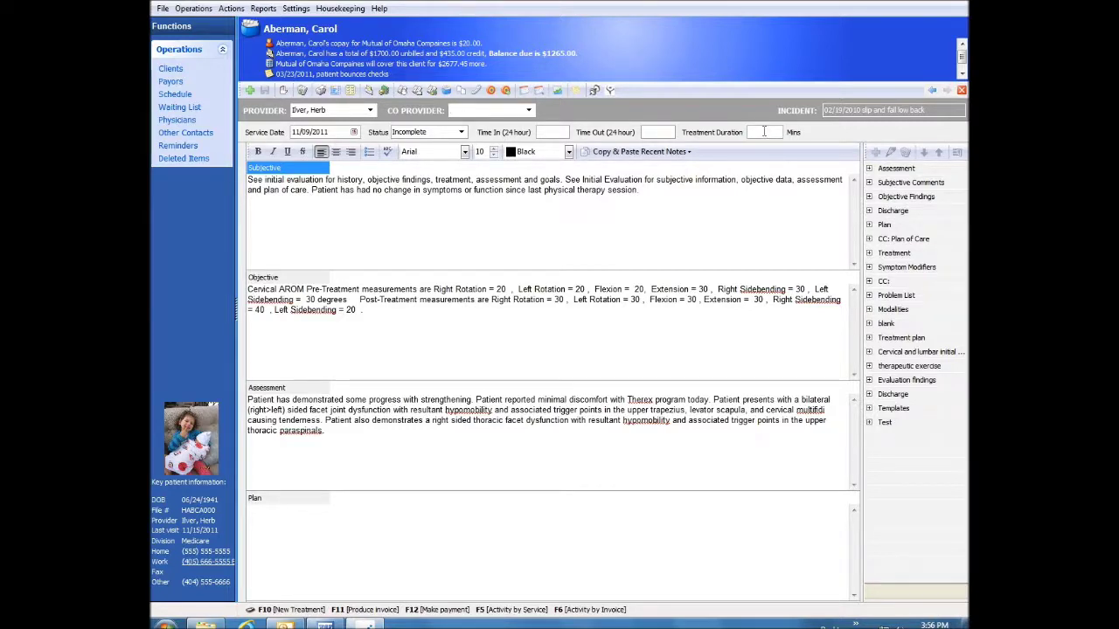
left_click(651, 191)
type("gjgfj")
left_click_drag(680, 191, 642, 190)
key("BackSpace")
- Insert the Prior Functional Status phrase 'Unlimited and painfree' at the end of Subjective
left_click(869, 183)
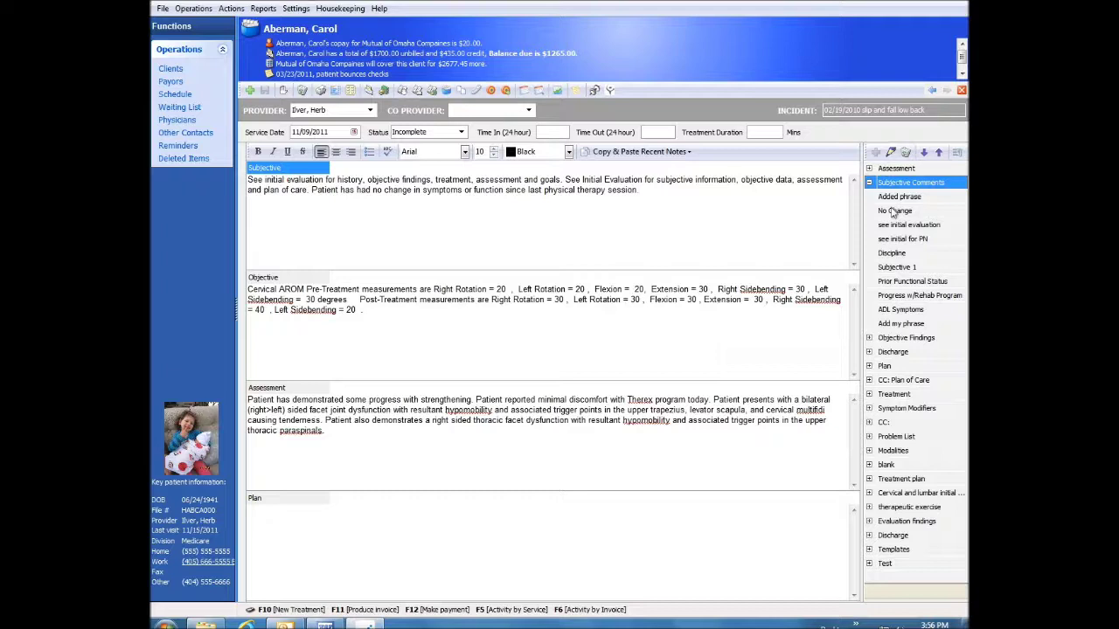
double_click(903, 285)
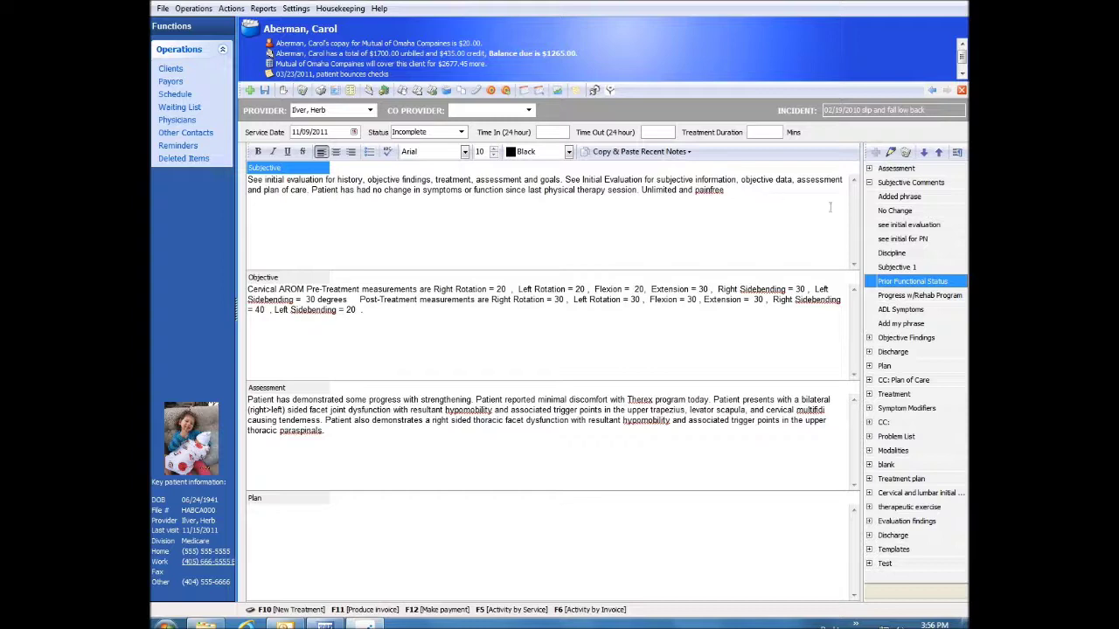
left_click(890, 153)
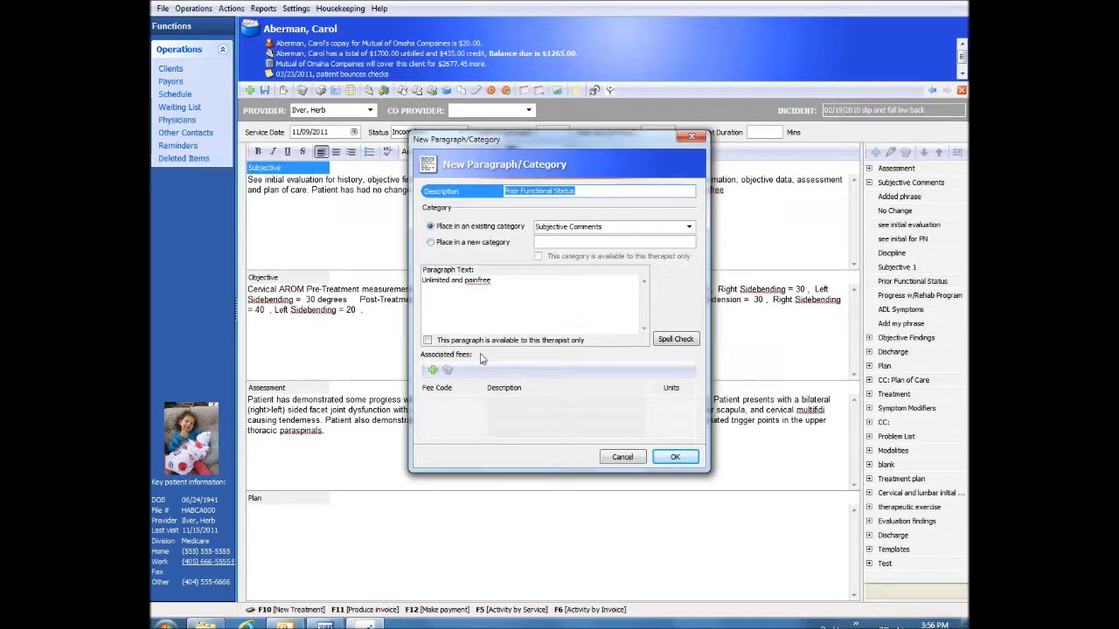
left_click(622, 457)
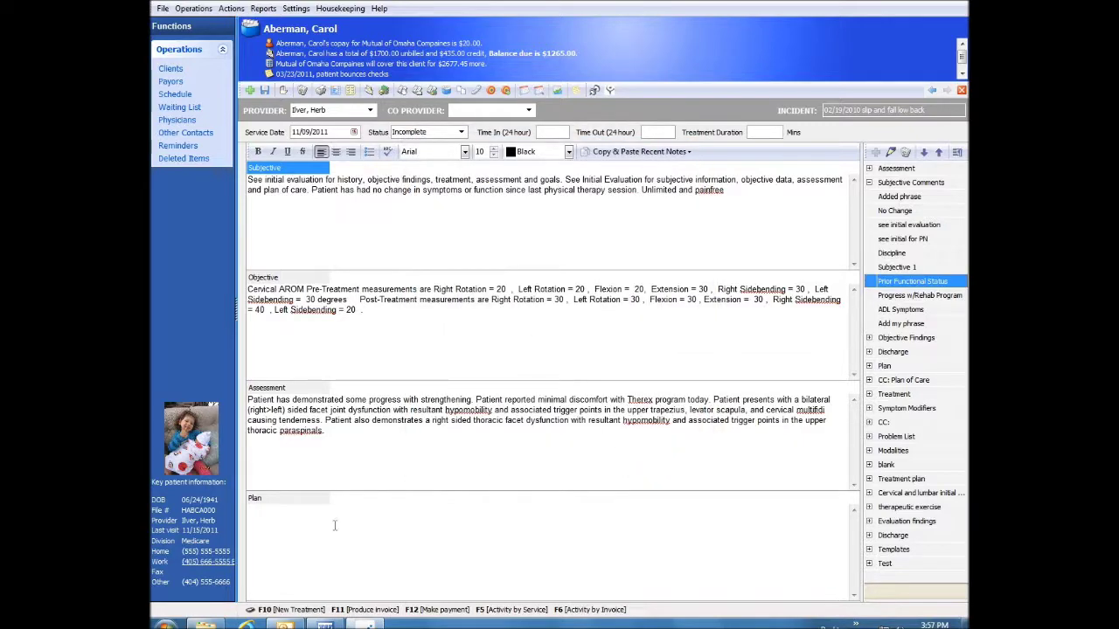
left_click(334, 526)
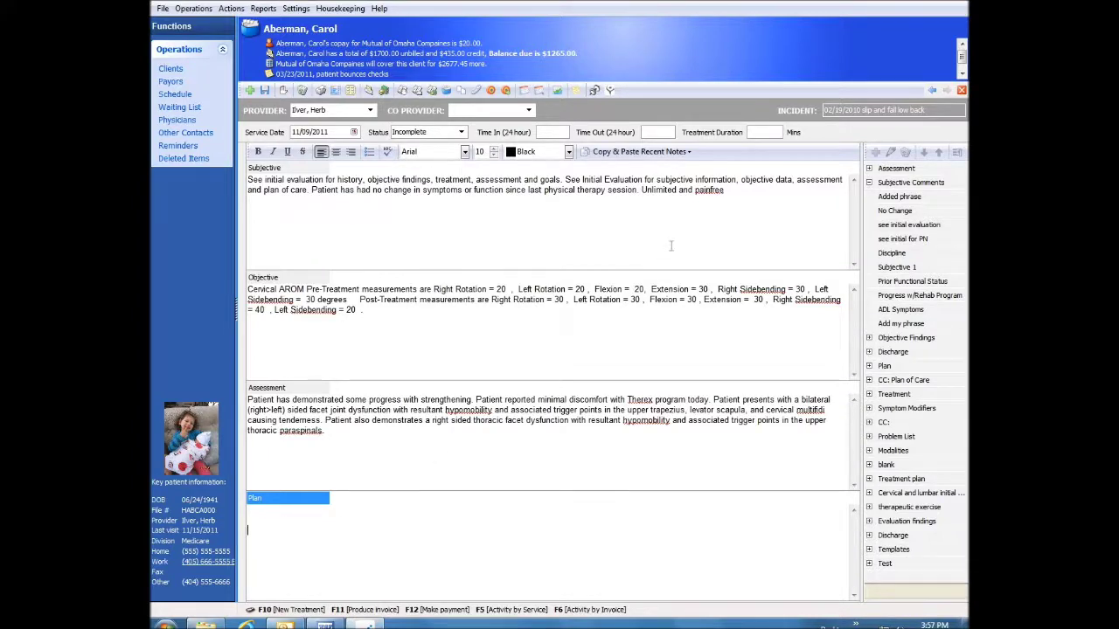
- Paste the 10/31/2011 note's plan into Plan and change '2 more weeks' to '1 more week'
left_click(690, 153)
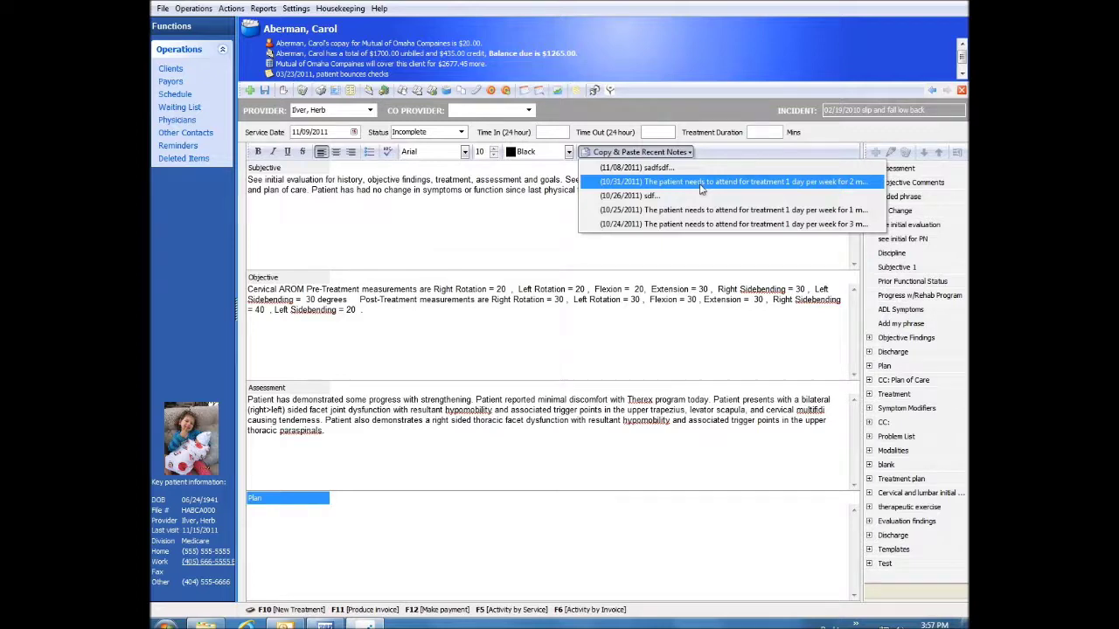
left_click(700, 182)
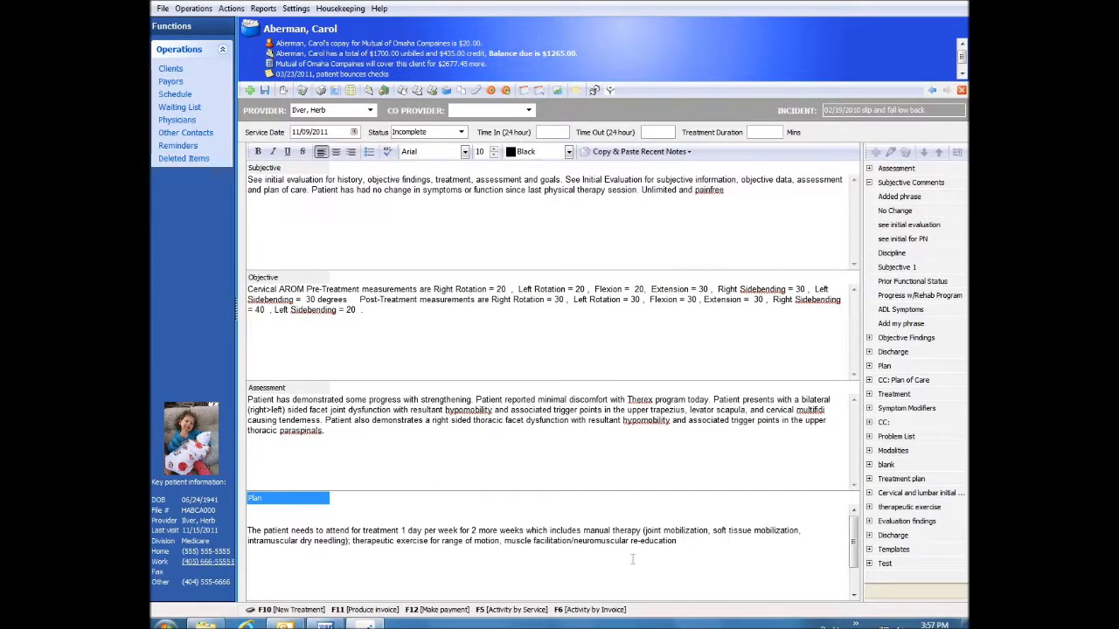
left_click(474, 534)
key("BackSpace")
type("1")
key("BackSpace")
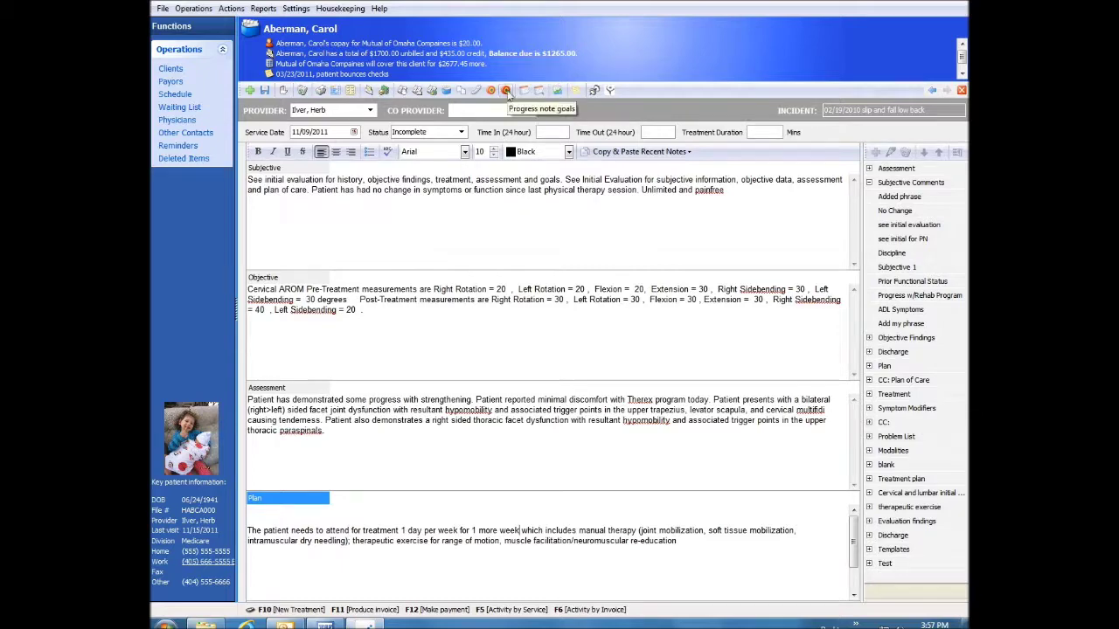
left_click(506, 91)
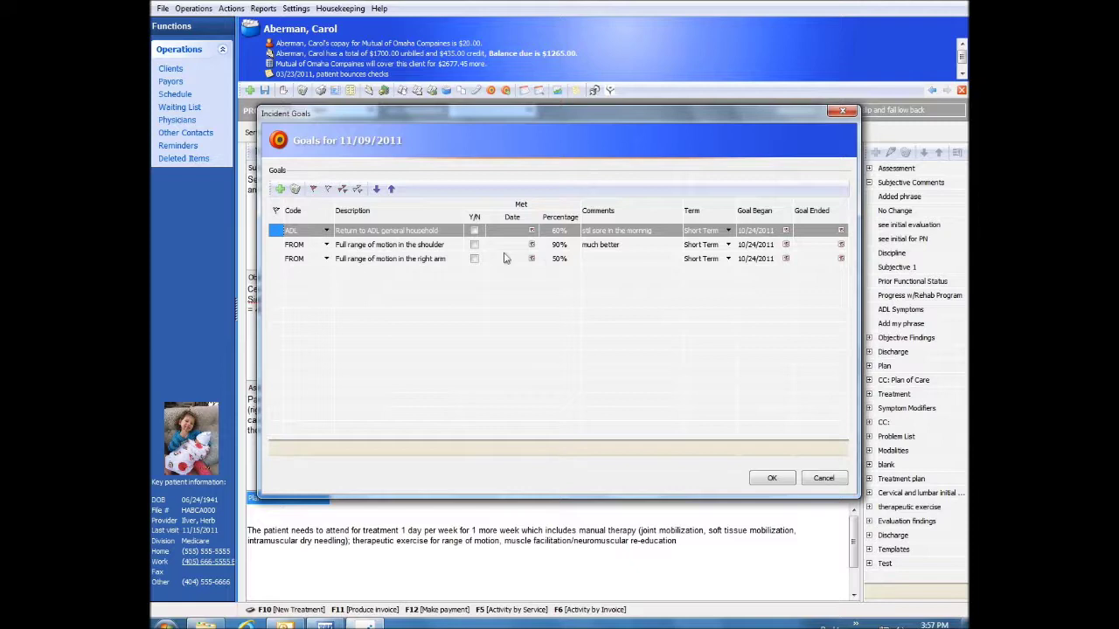
left_click(326, 263)
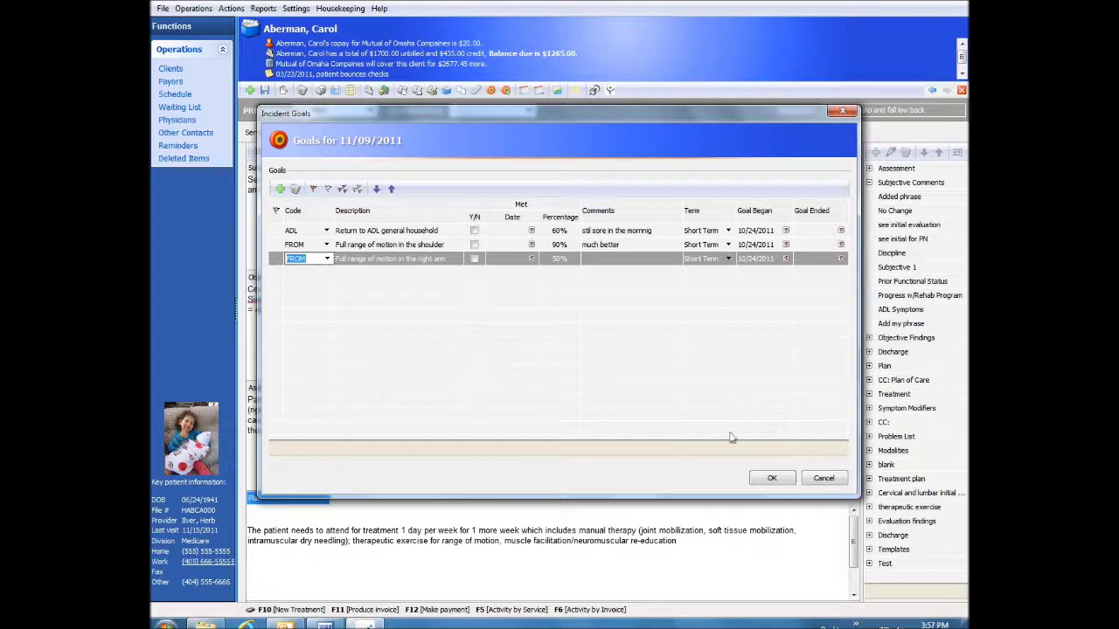
left_click(772, 478)
left_click(611, 91)
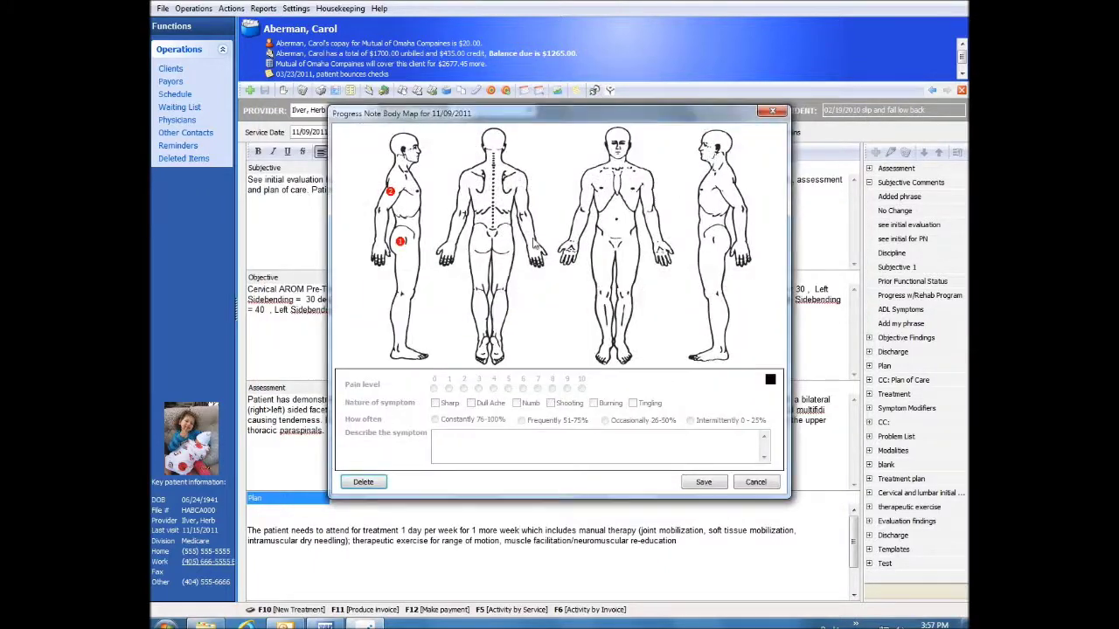
left_click(400, 242)
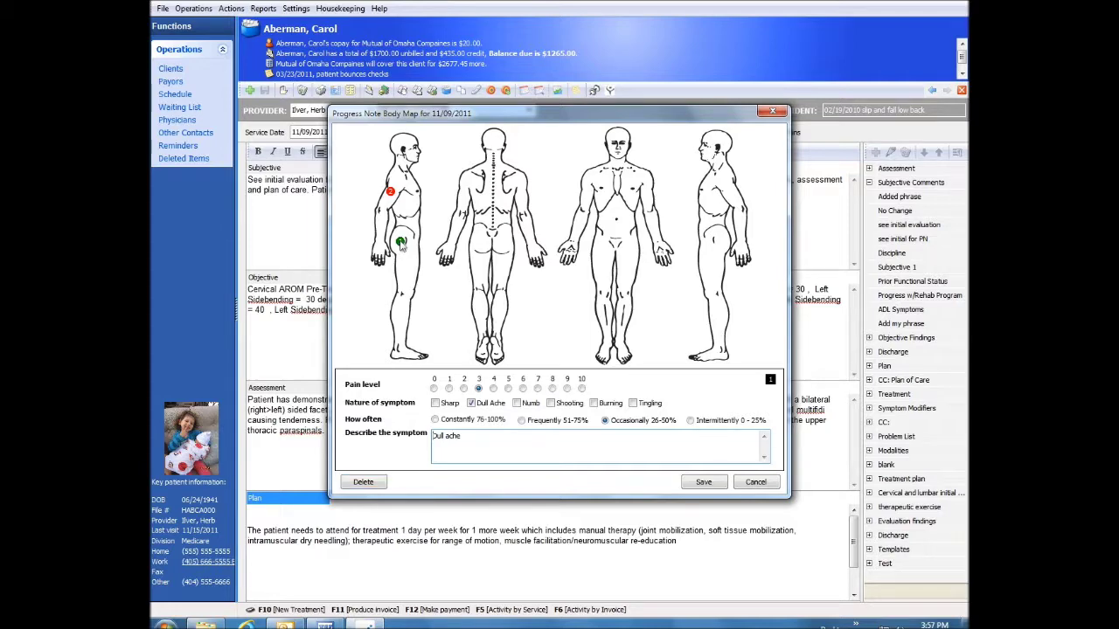
left_click(757, 482)
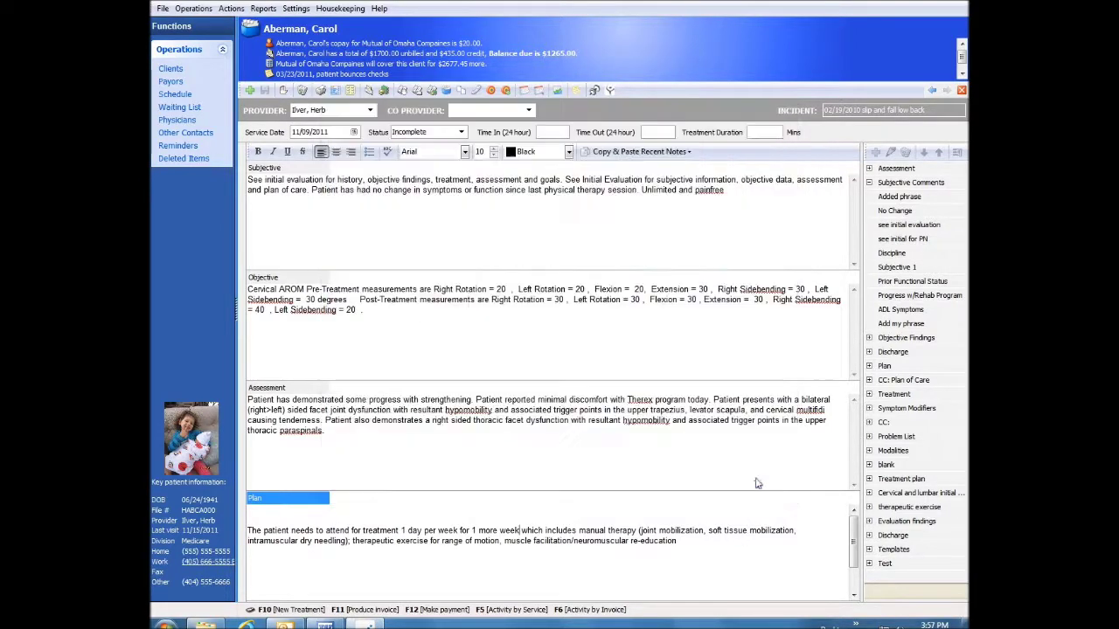
- Set the note's status to Complete Signed and confirm the certification prompt
left_click(461, 132)
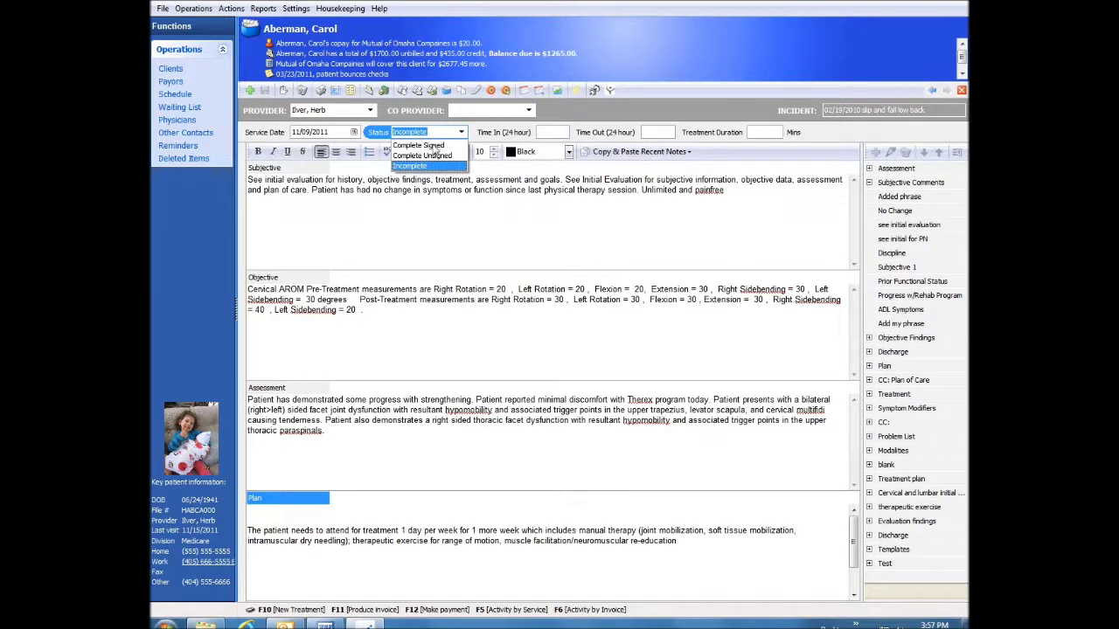
left_click(436, 147)
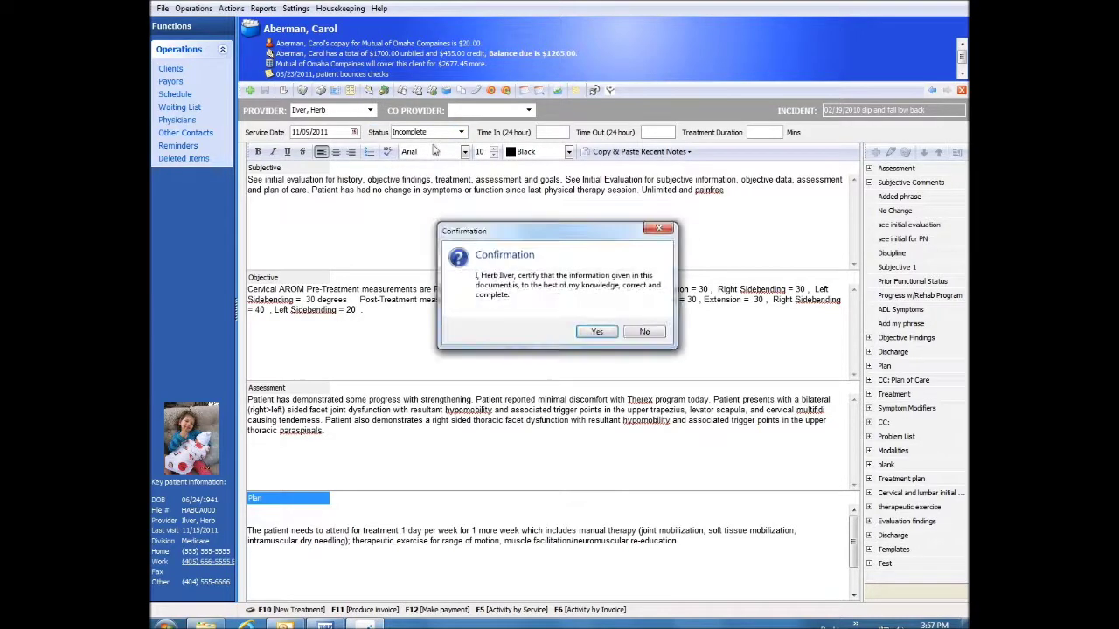
left_click(593, 333)
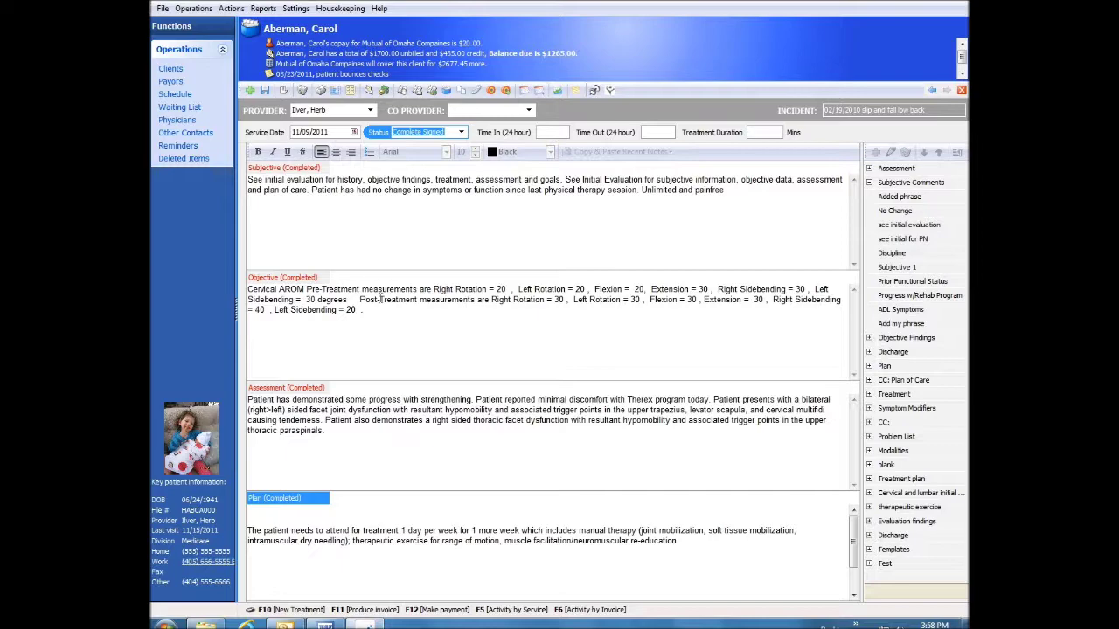
left_click(283, 93)
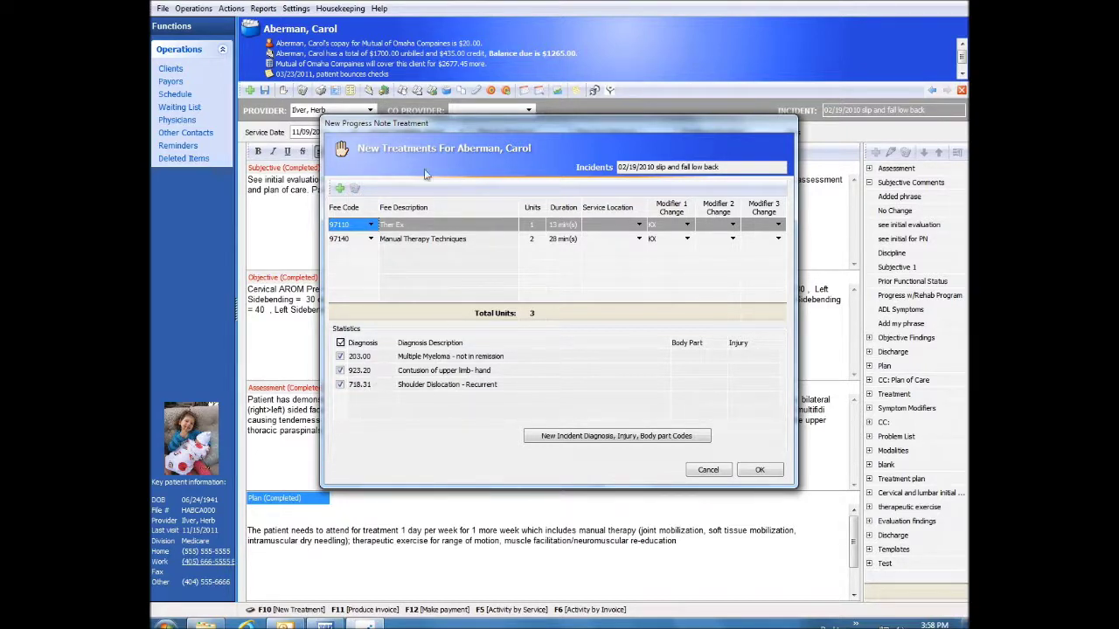
left_click(698, 469)
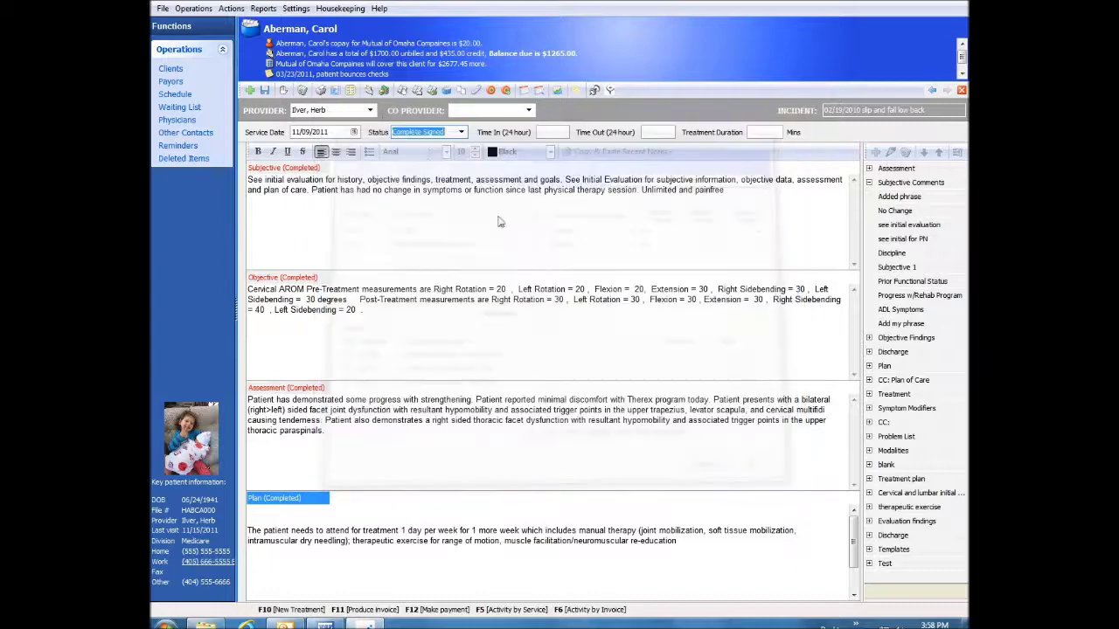
- Preview the signed note with body chart, goals and extra line spaces removed
left_click(320, 91)
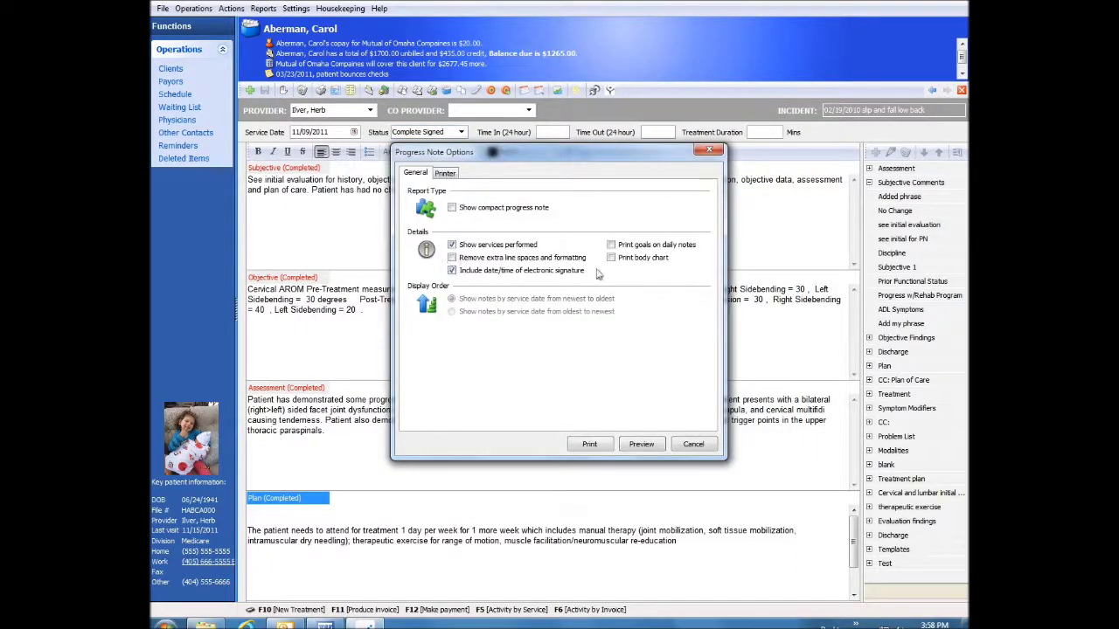
left_click(611, 257)
left_click(611, 245)
left_click(451, 258)
left_click(639, 447)
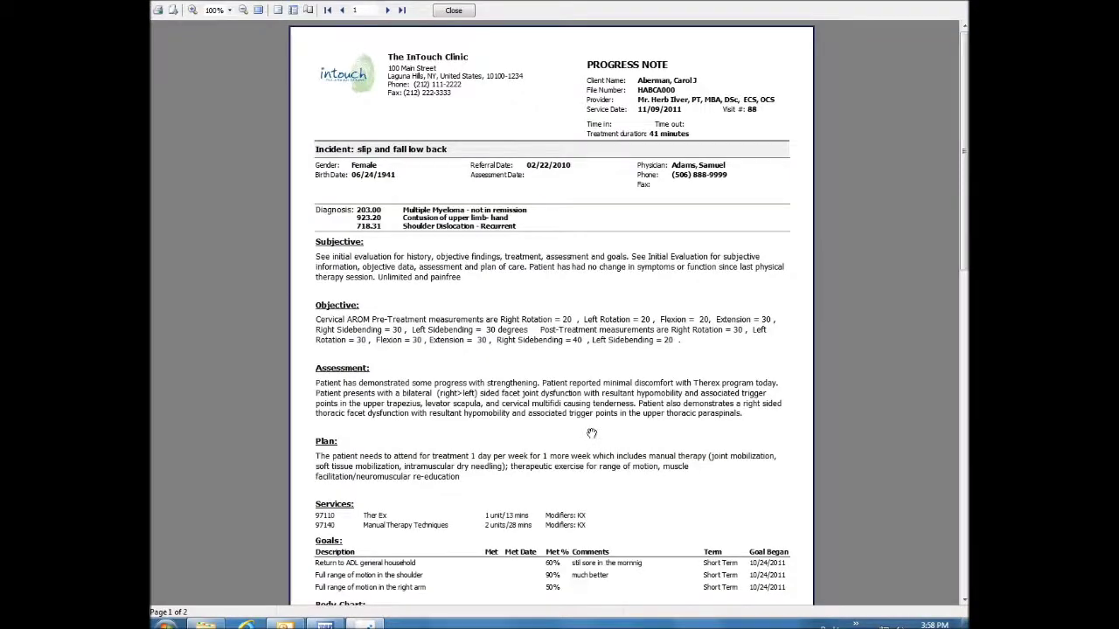
- Scroll through the signed note's preview, then close it to return to the Nov 14 schedule
scroll(592, 433, "down", 3)
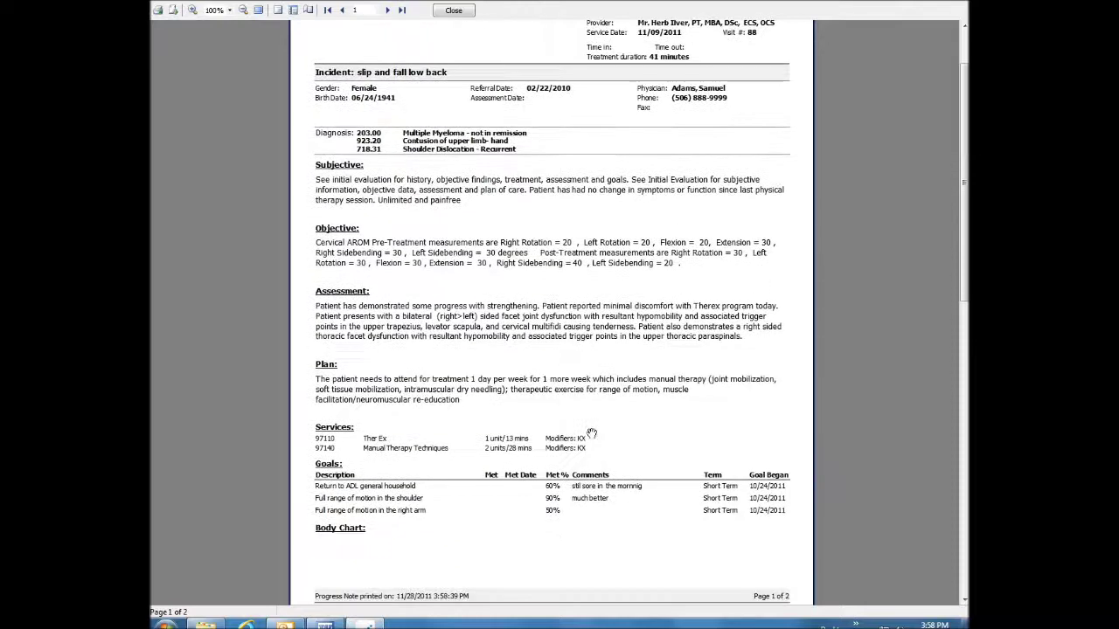
scroll(591, 434, "down", 4)
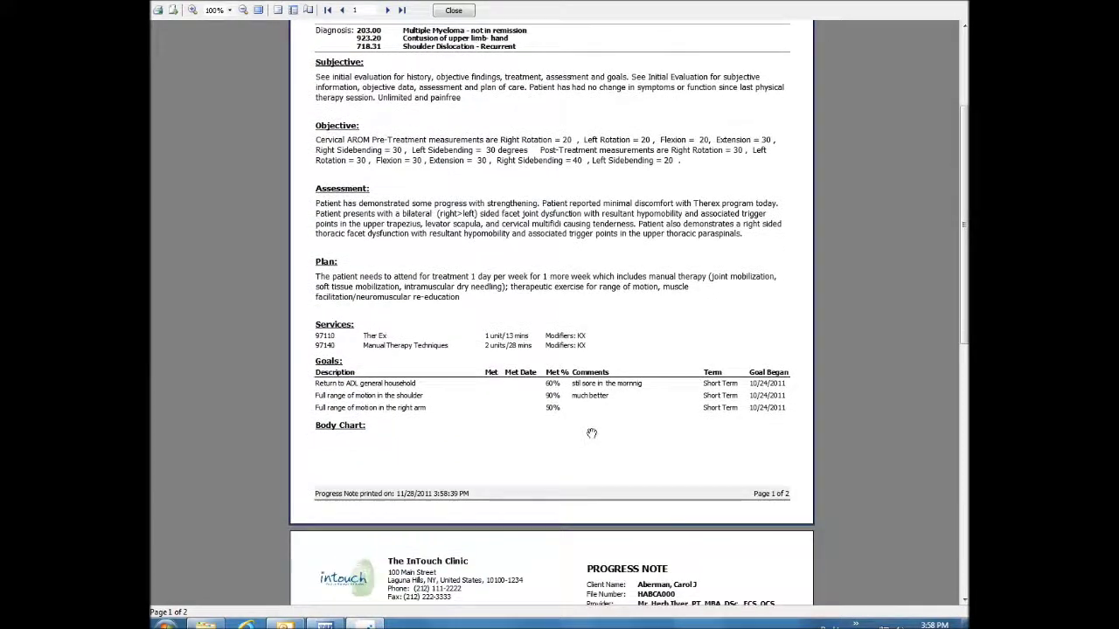
scroll(592, 433, "down", 3)
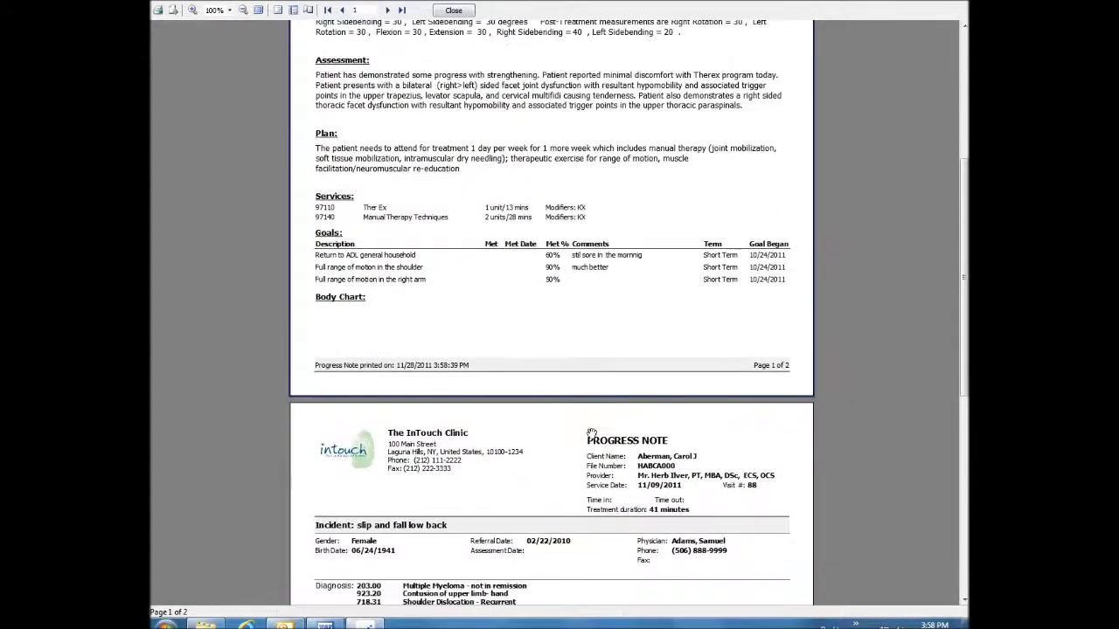
scroll(592, 433, "down", 4)
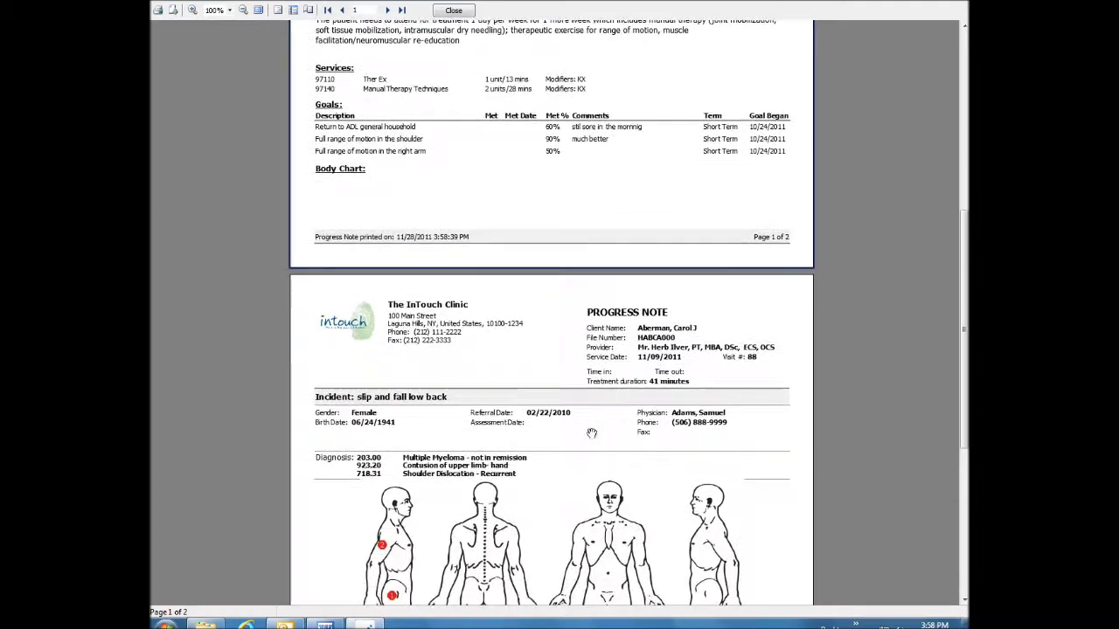
scroll(592, 433, "down", 1)
scroll(592, 434, "down", 3)
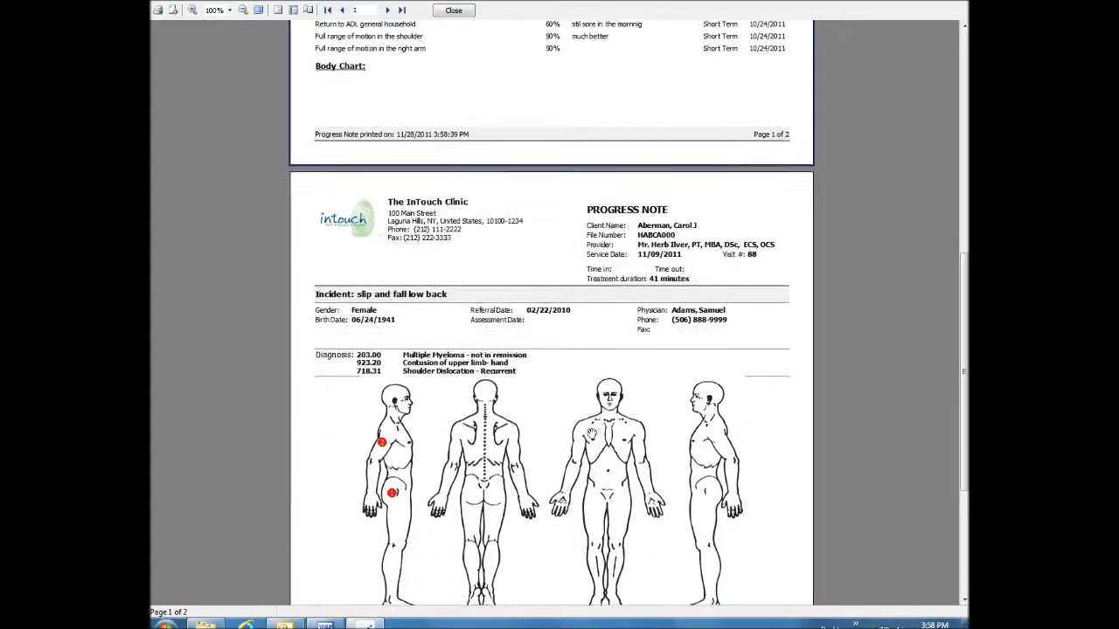
scroll(591, 434, "down", 3)
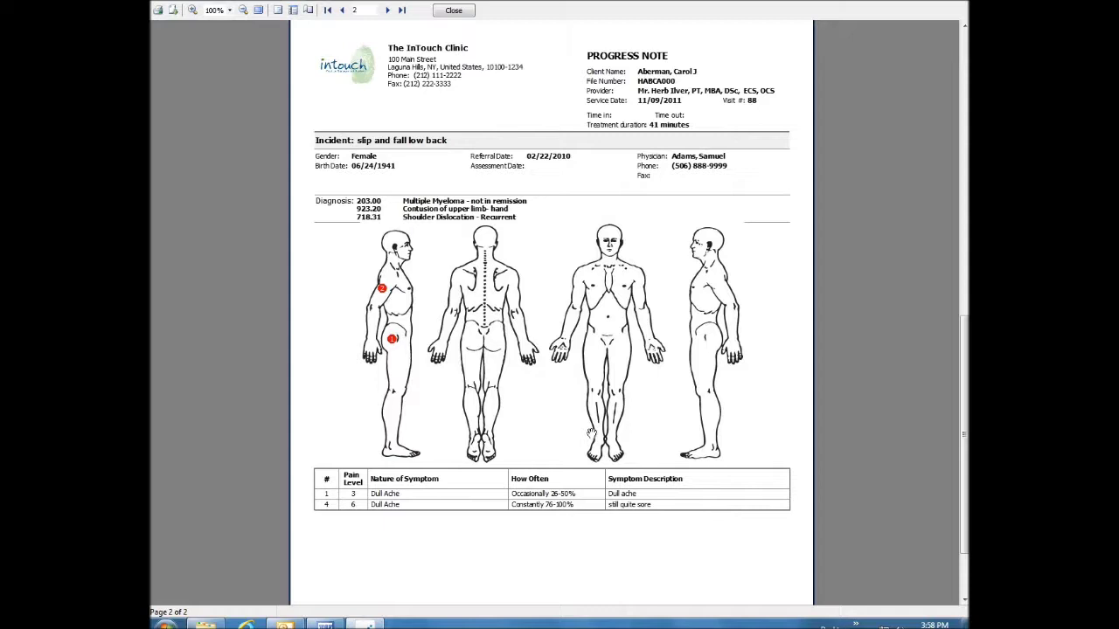
scroll(592, 434, "down", 3)
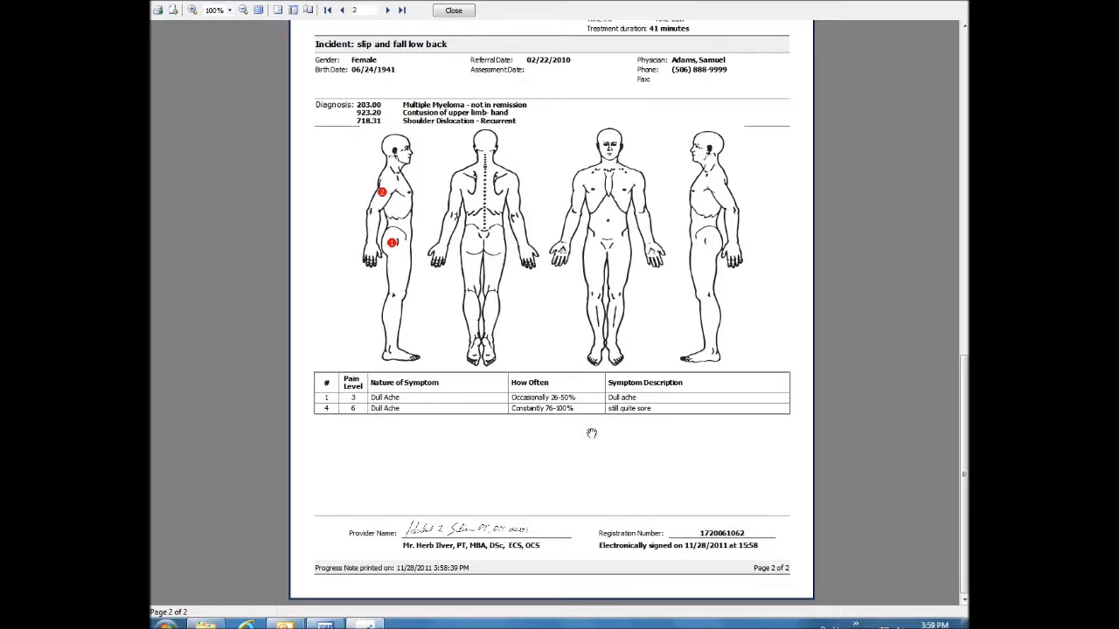
key("Escape")
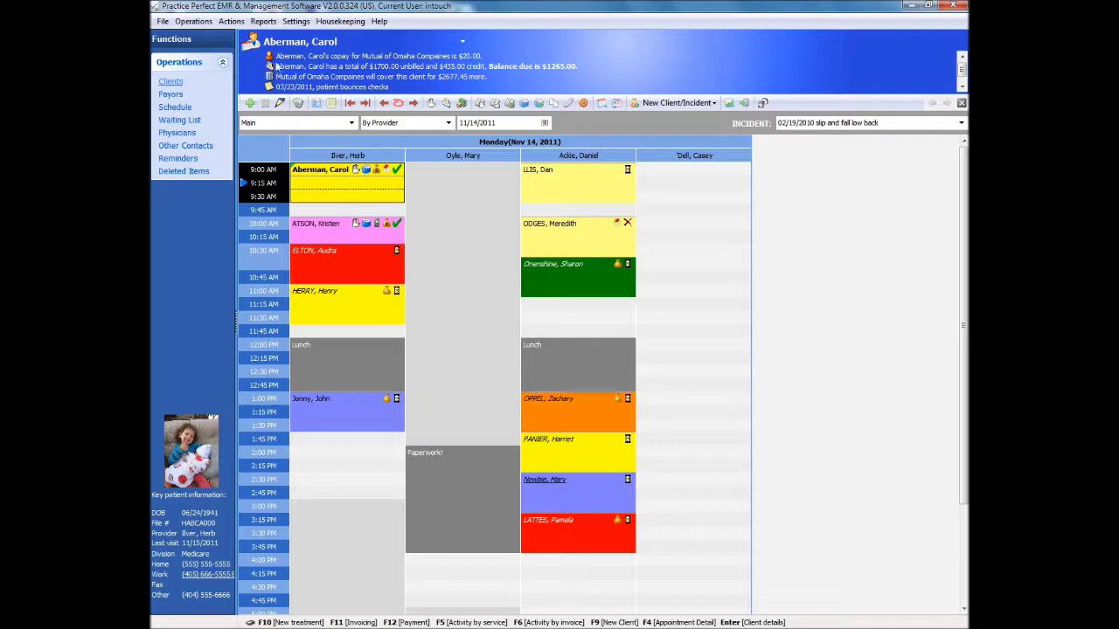
- Open the client's Lumbar Evaluation via Reports > Tasks & Clinical
left_click(264, 22)
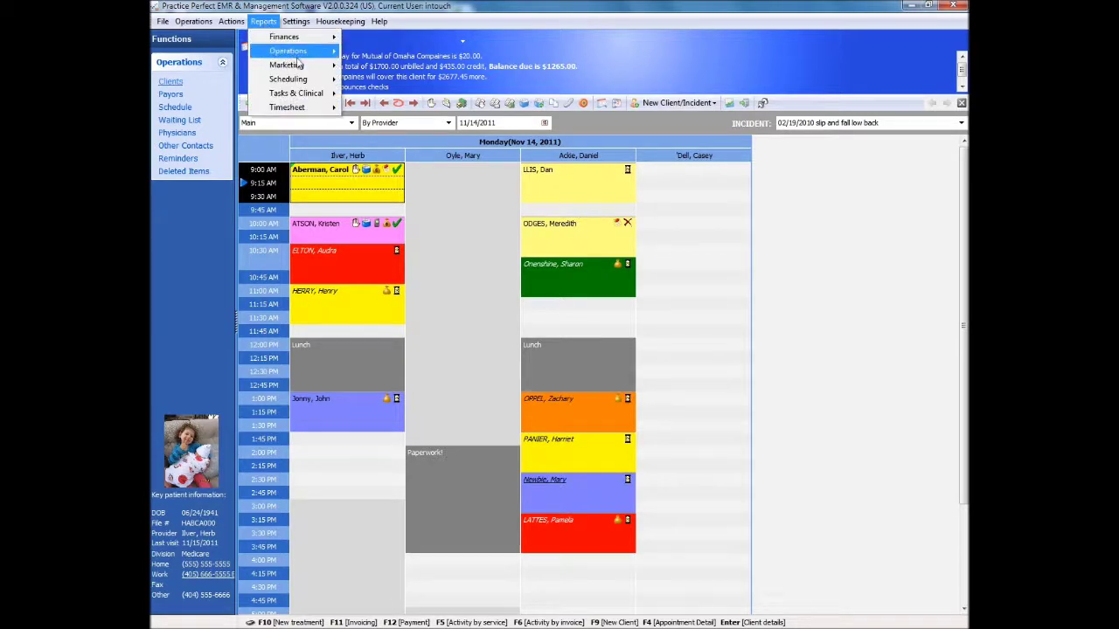
mouse_move(297, 93)
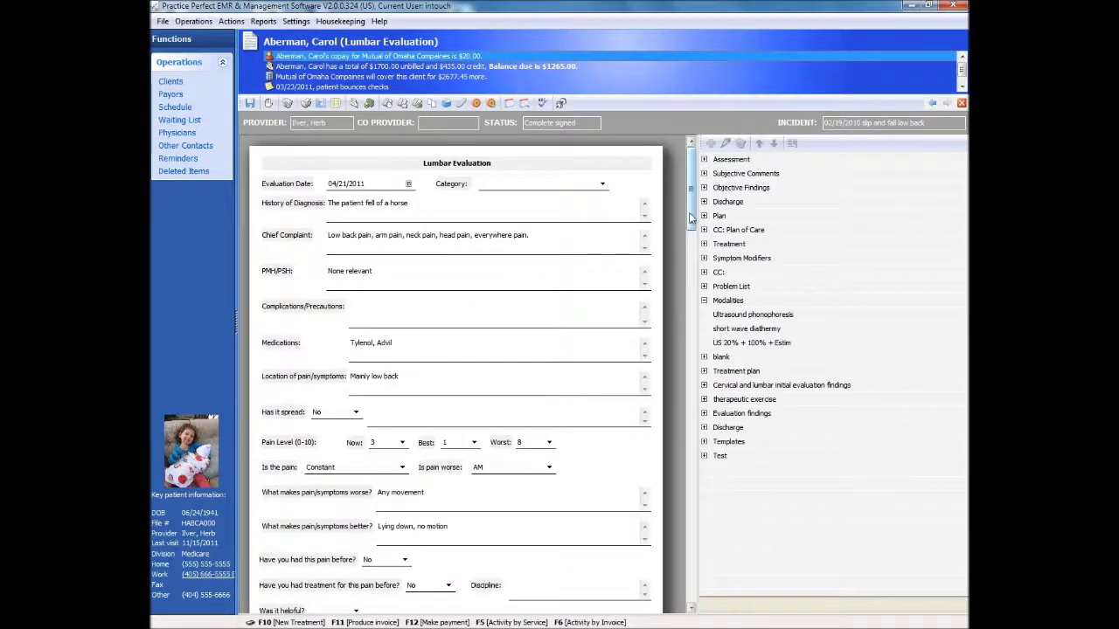
- Scroll through the Lumbar Evaluation's filled-in tables, then bring up its print options
left_click_drag(691, 219, 708, 322)
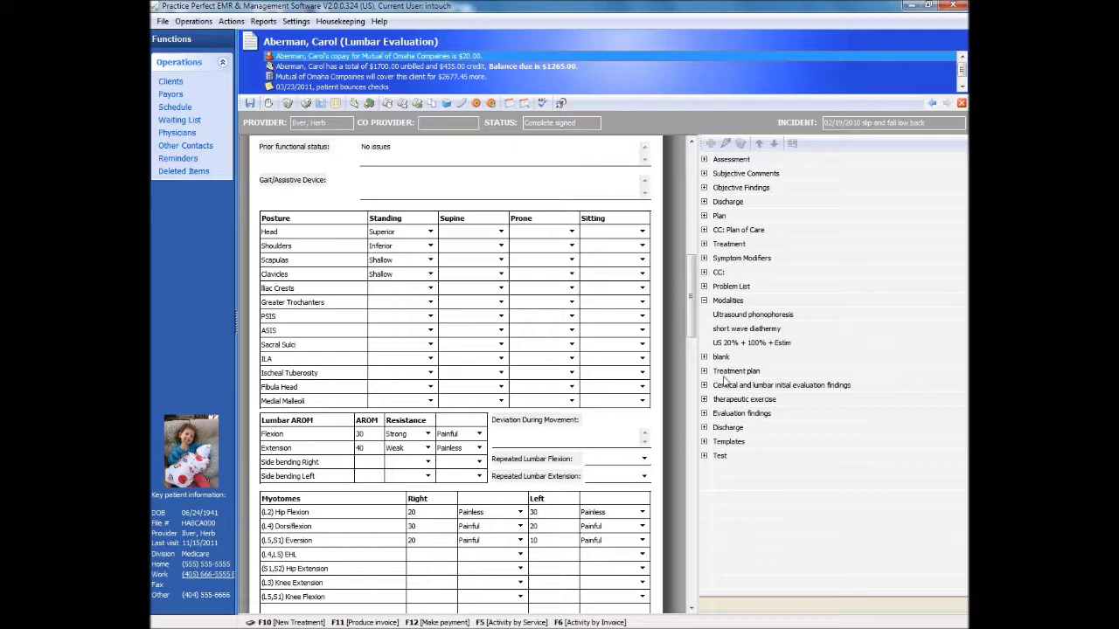
left_click_drag(689, 318, 694, 366)
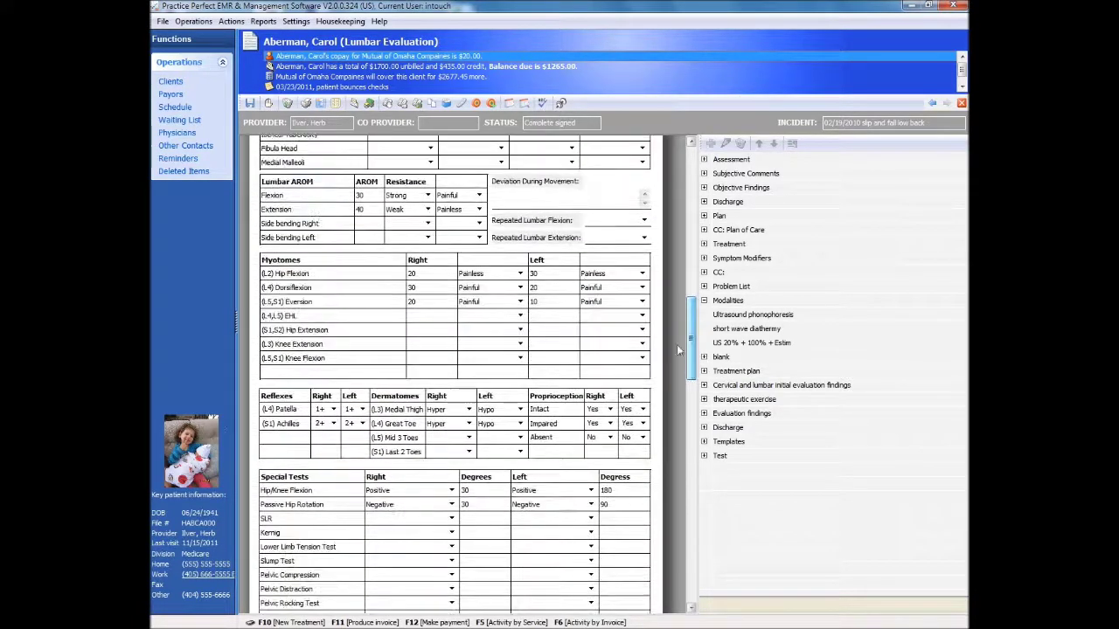
left_click(307, 104)
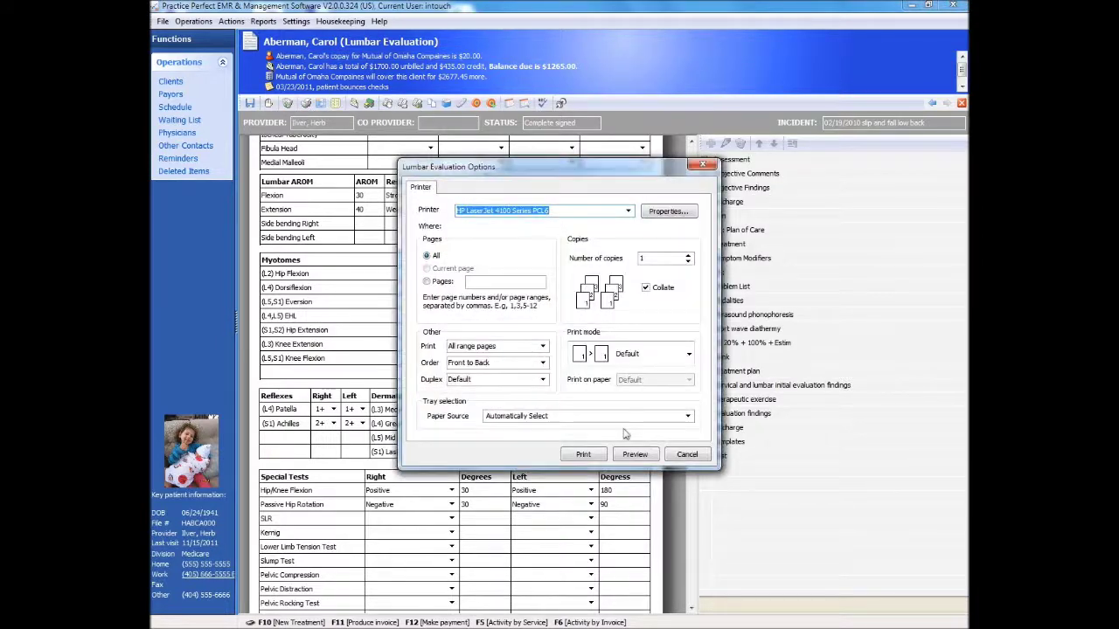
- Preview the Lumbar Evaluation and scroll through all three pages
left_click(635, 454)
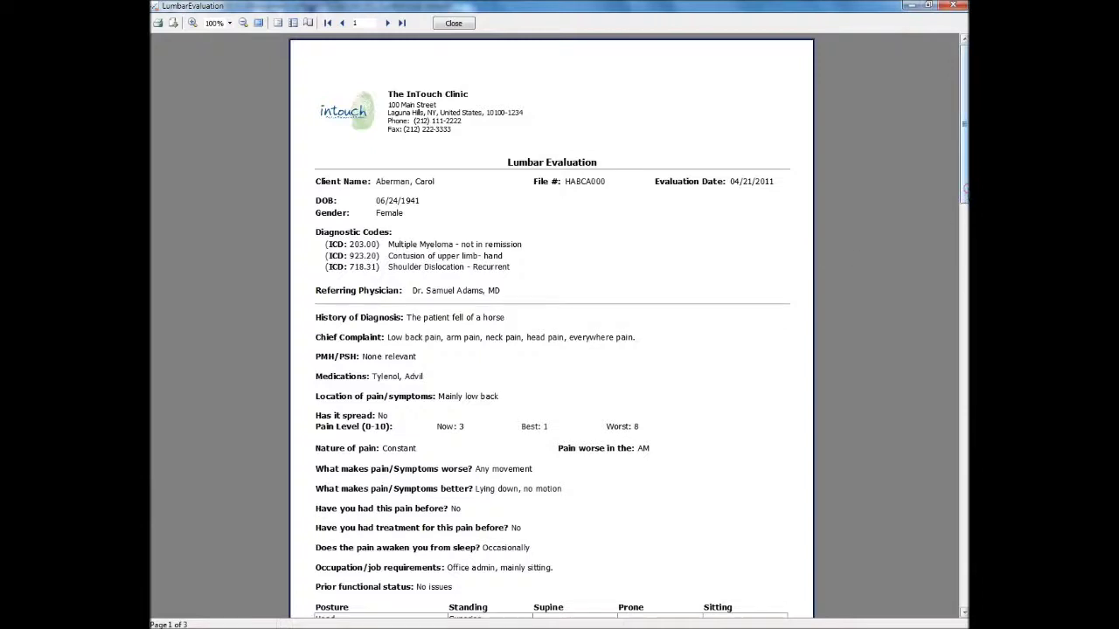
scroll(551, 324, "down", 2)
scroll(551, 324, "down", 4)
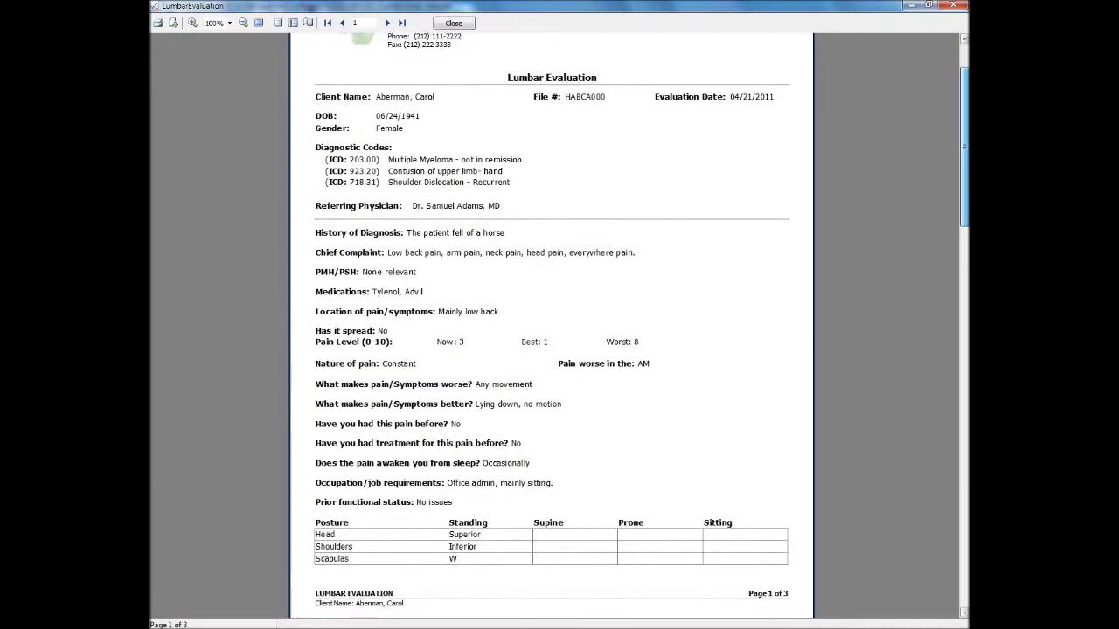
scroll(550, 323, "down", 4)
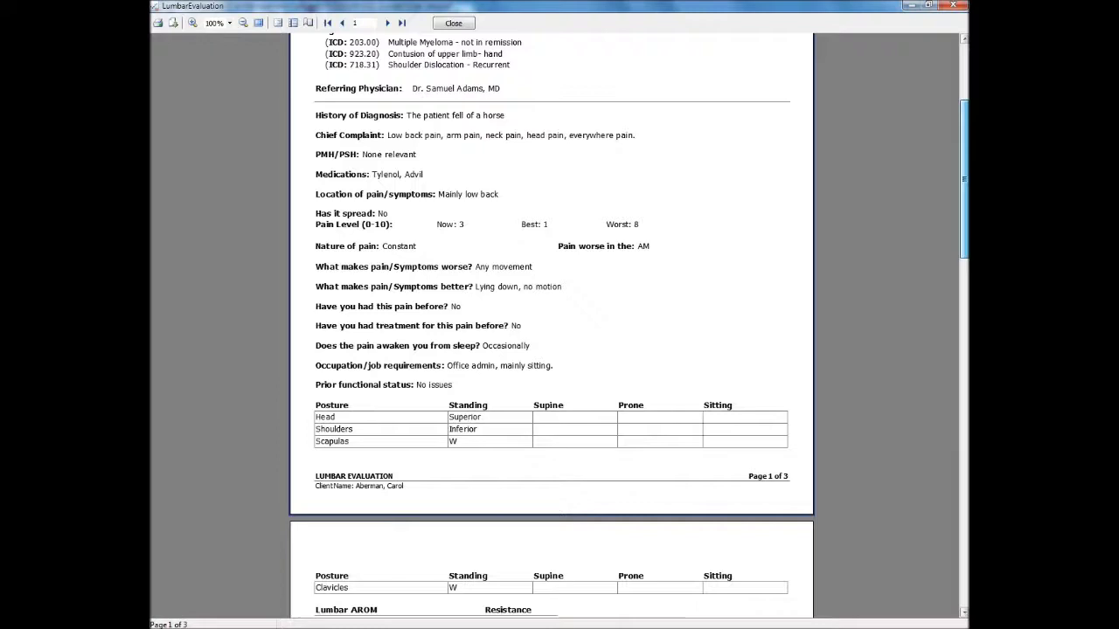
scroll(551, 323, "down", 5)
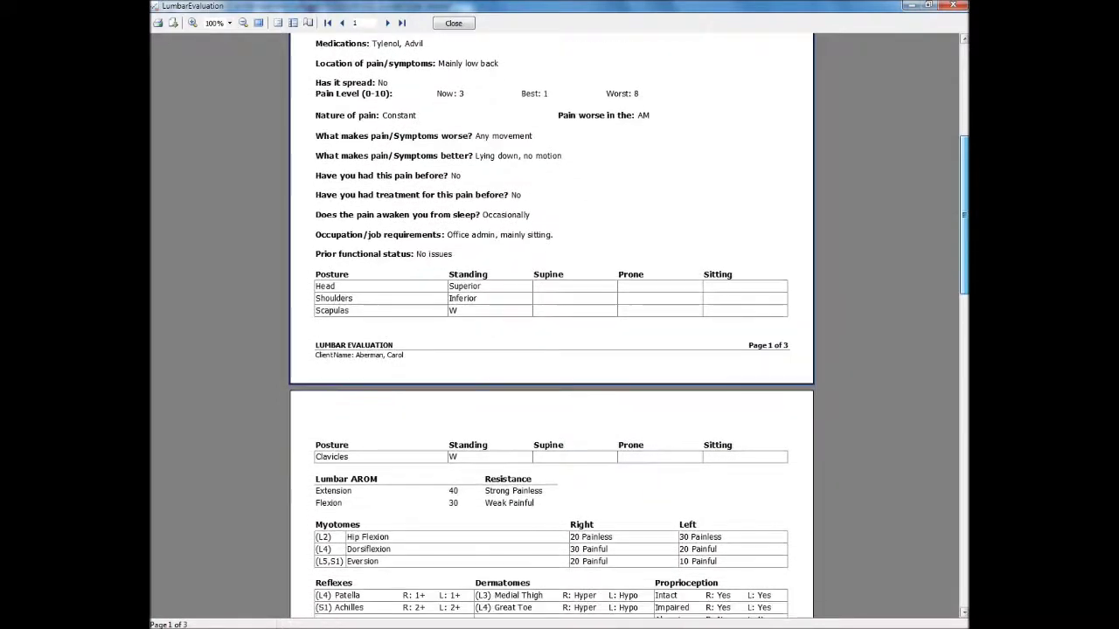
scroll(551, 324, "down", 4)
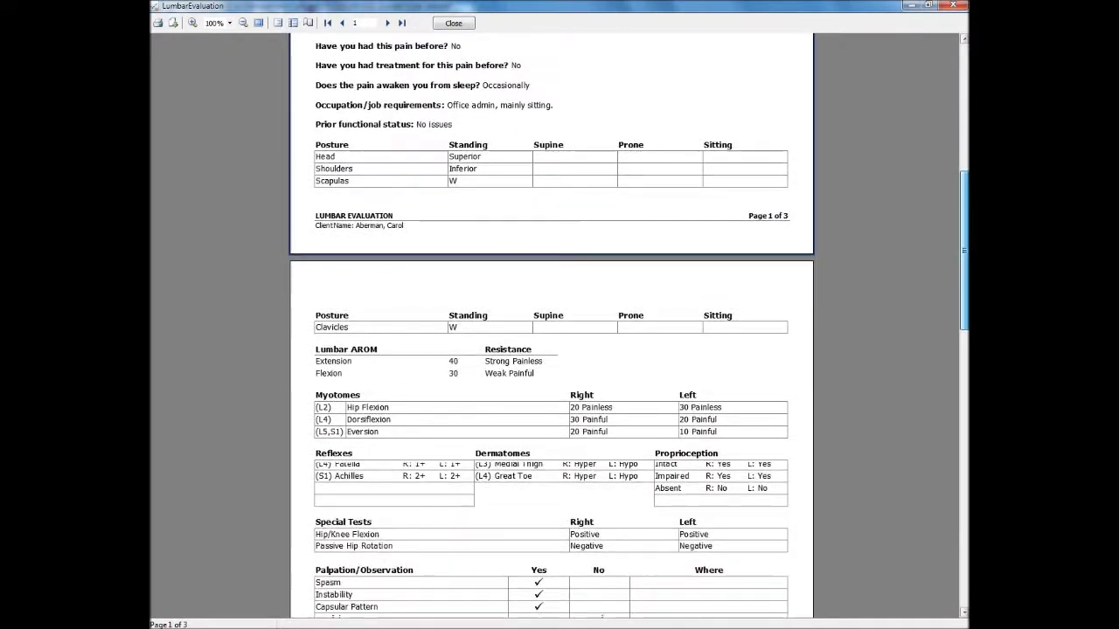
scroll(550, 323, "down", 6)
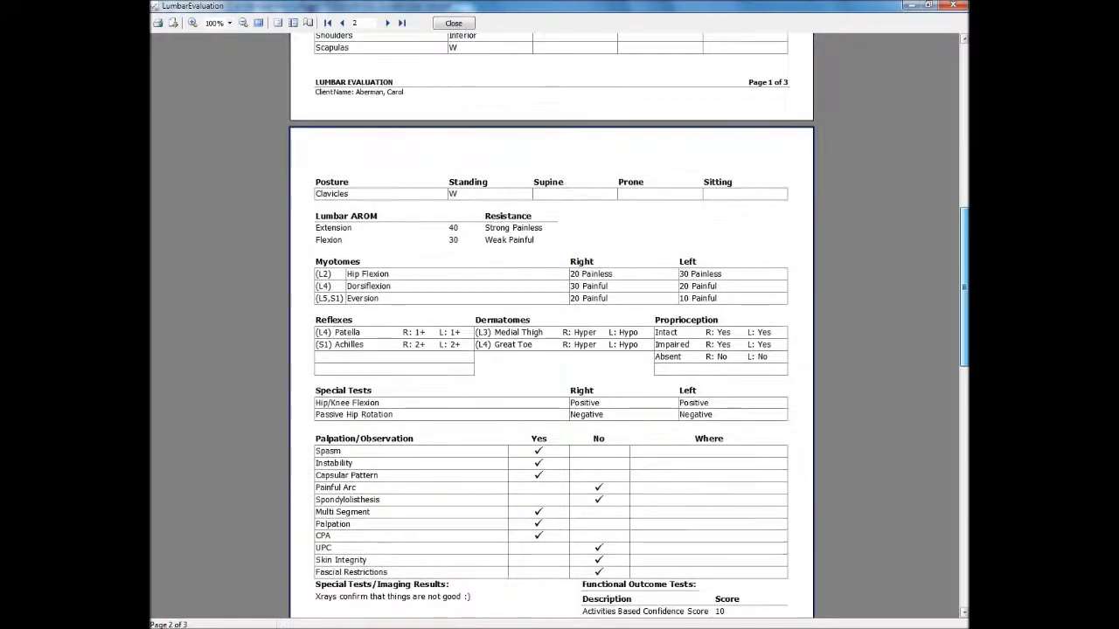
scroll(550, 323, "down", 7)
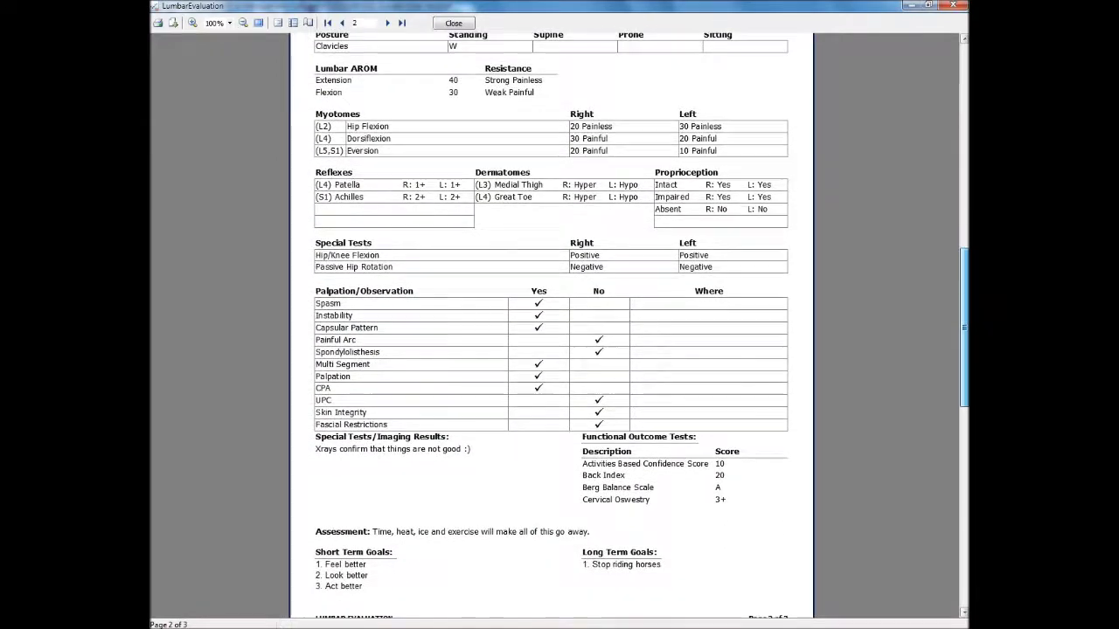
scroll(551, 324, "down", 6)
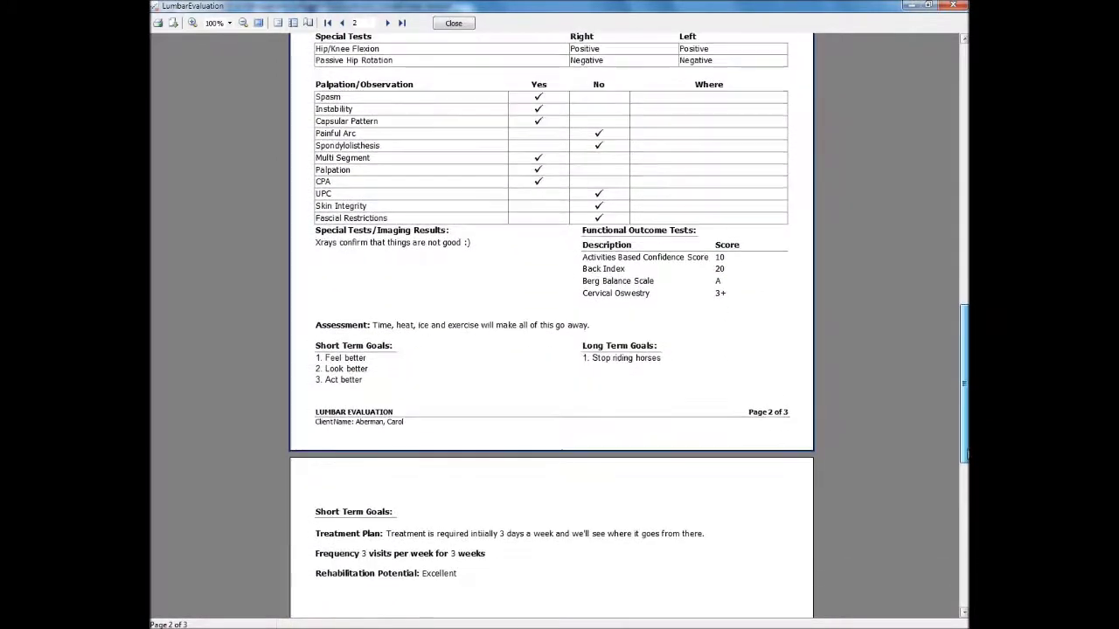
scroll(550, 323, "down", 7)
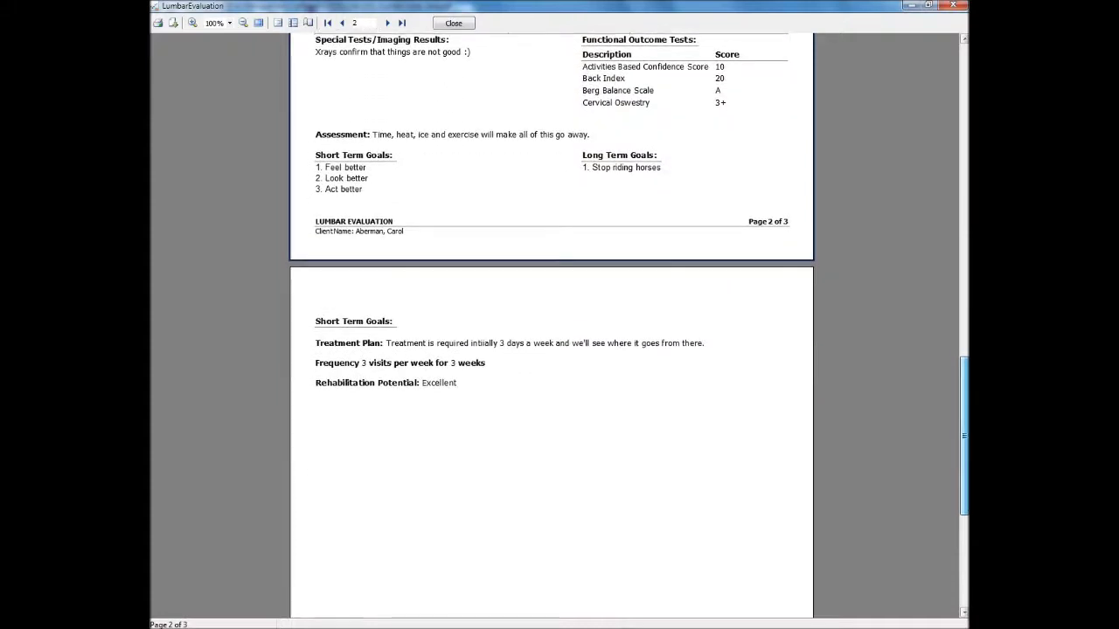
scroll(551, 324, "down", 6)
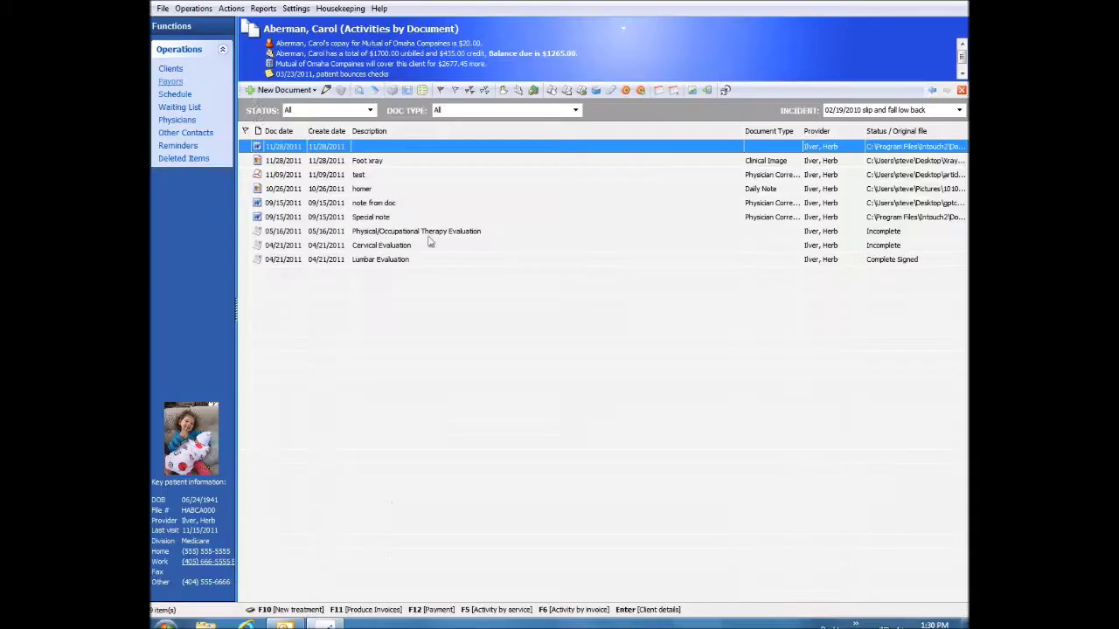
- Generate a new special assessment form document for the client
left_click(268, 90)
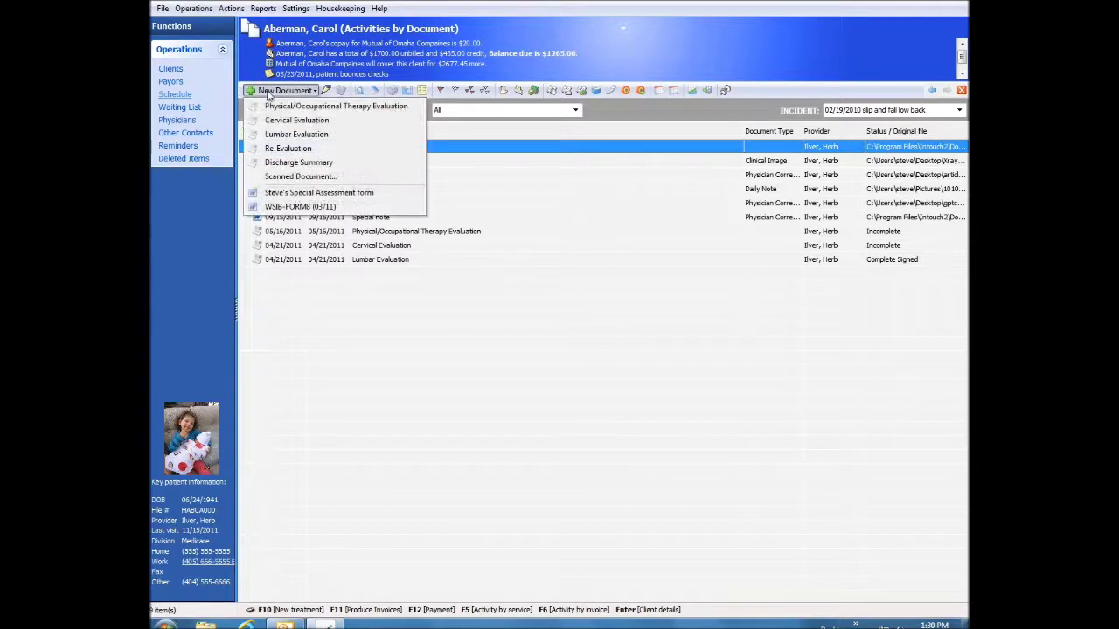
left_click(289, 194)
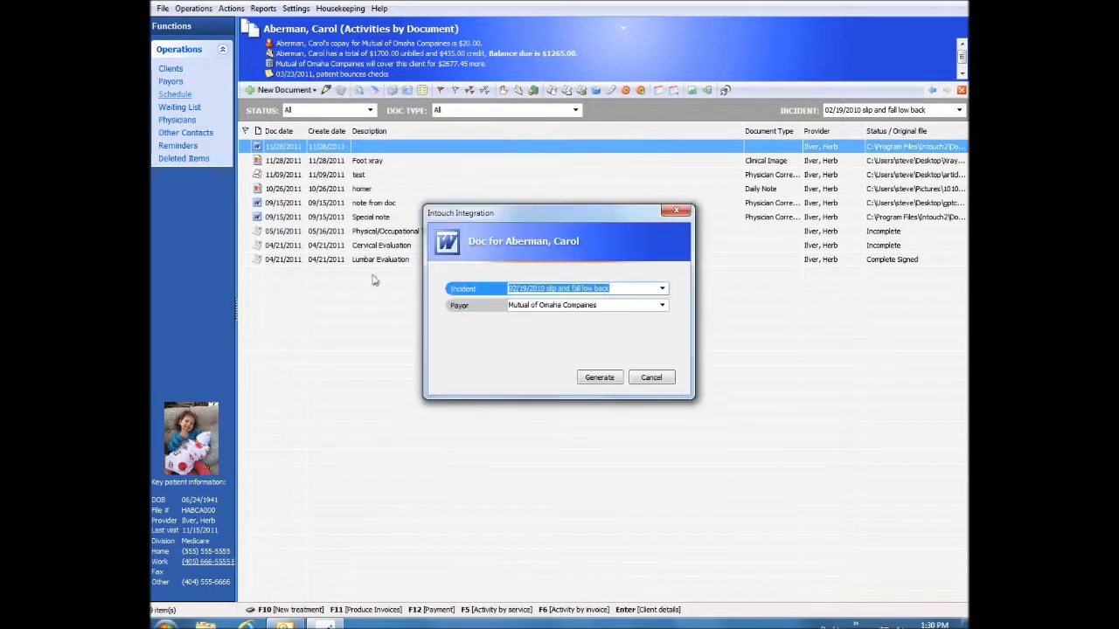
left_click(600, 379)
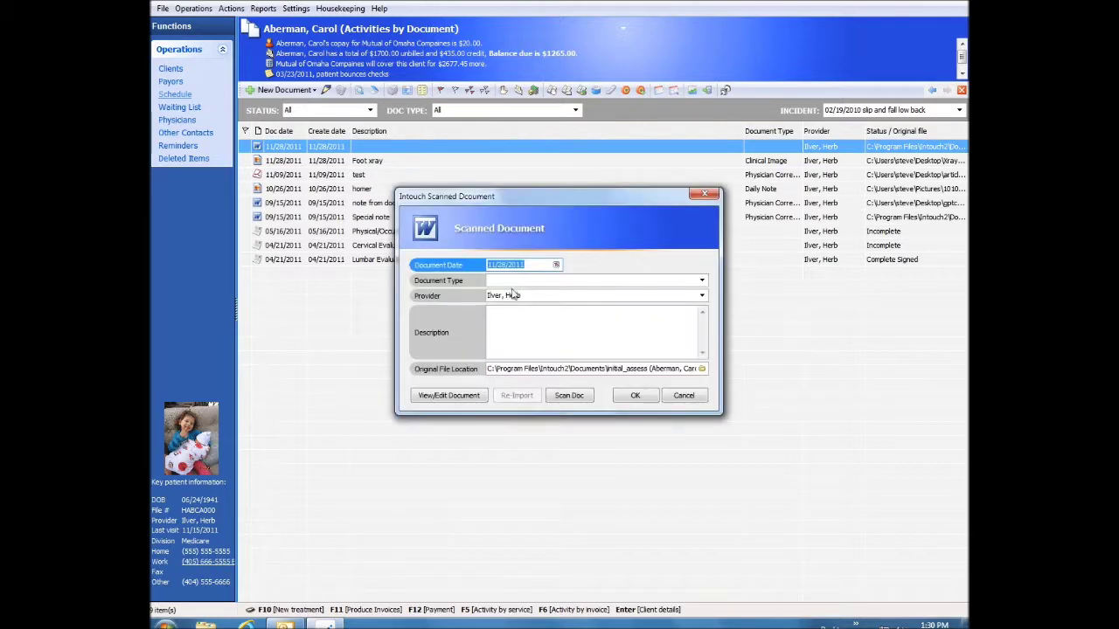
- File it as Physician Correspondence described as 'eval' and view it in Word
left_click(702, 282)
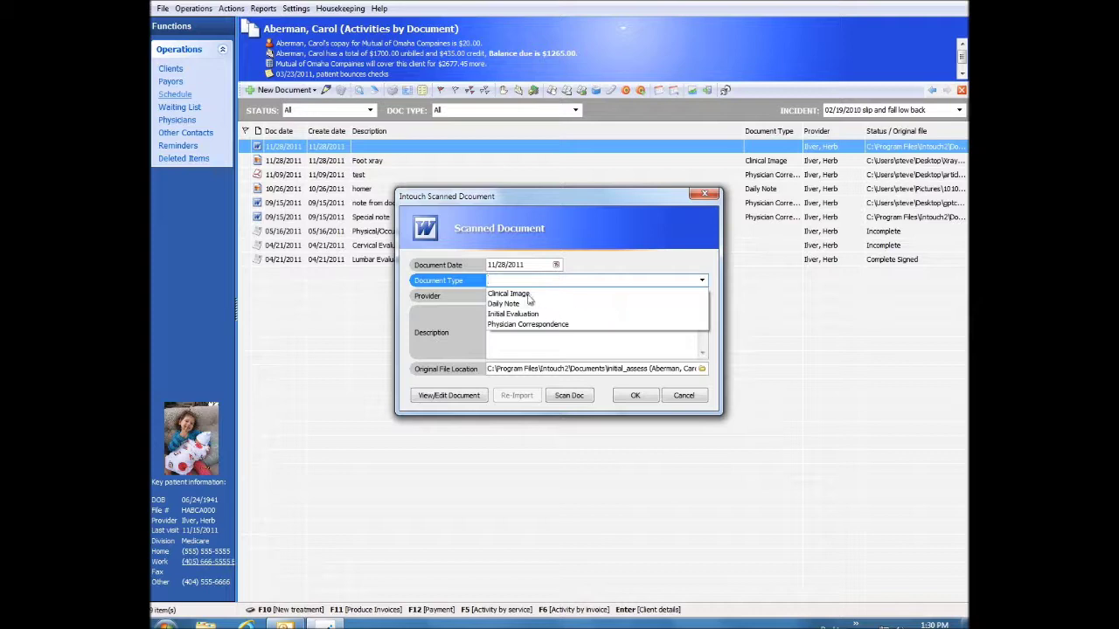
left_click(517, 323)
left_click(515, 316)
type("e")
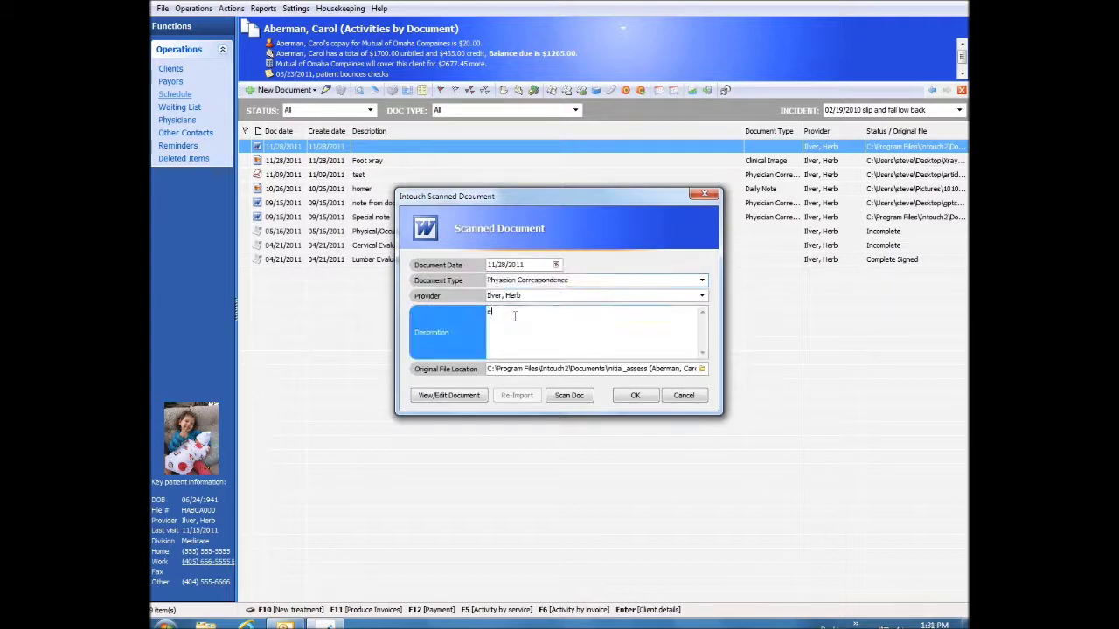
type("val")
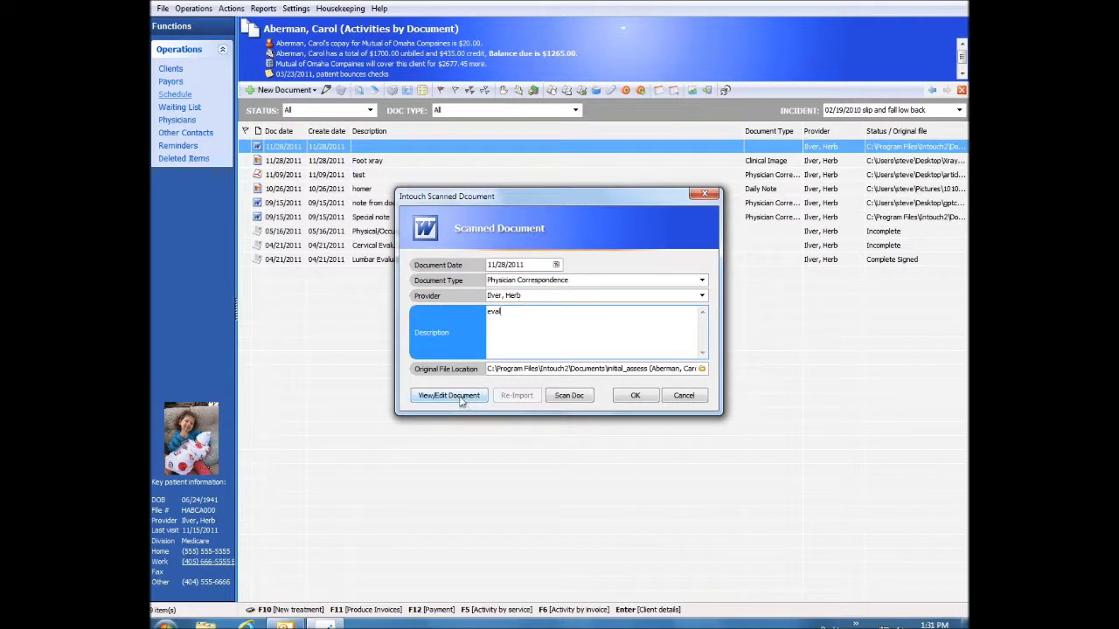
left_click(448, 395)
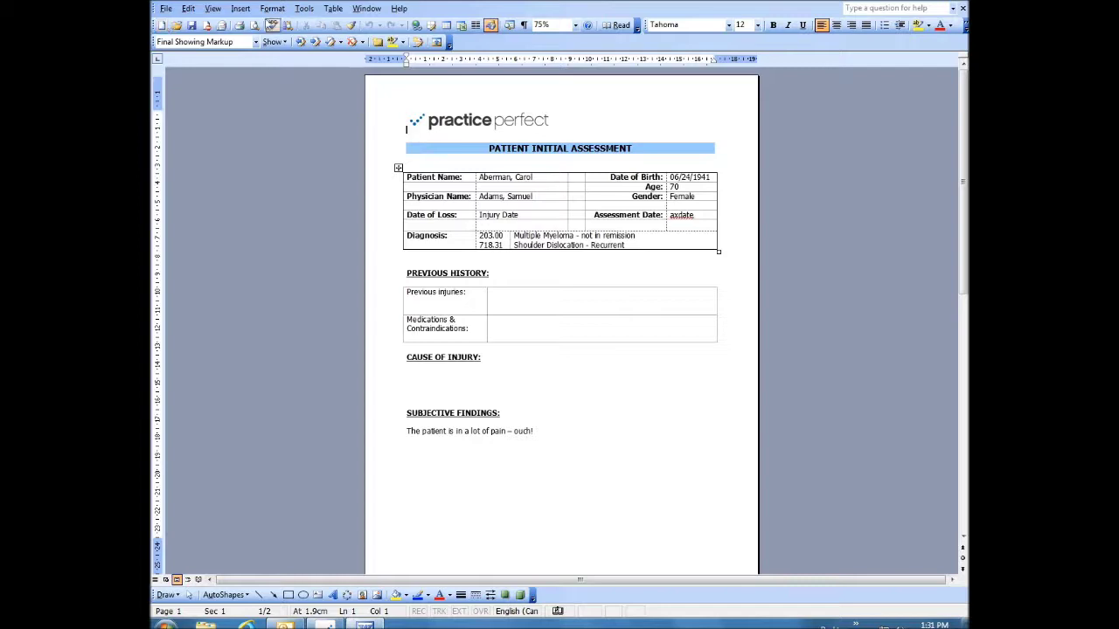
- Close Word, re-import the 'eval' assessment into the client's documents, flag it and reopen it
left_click(962, 8)
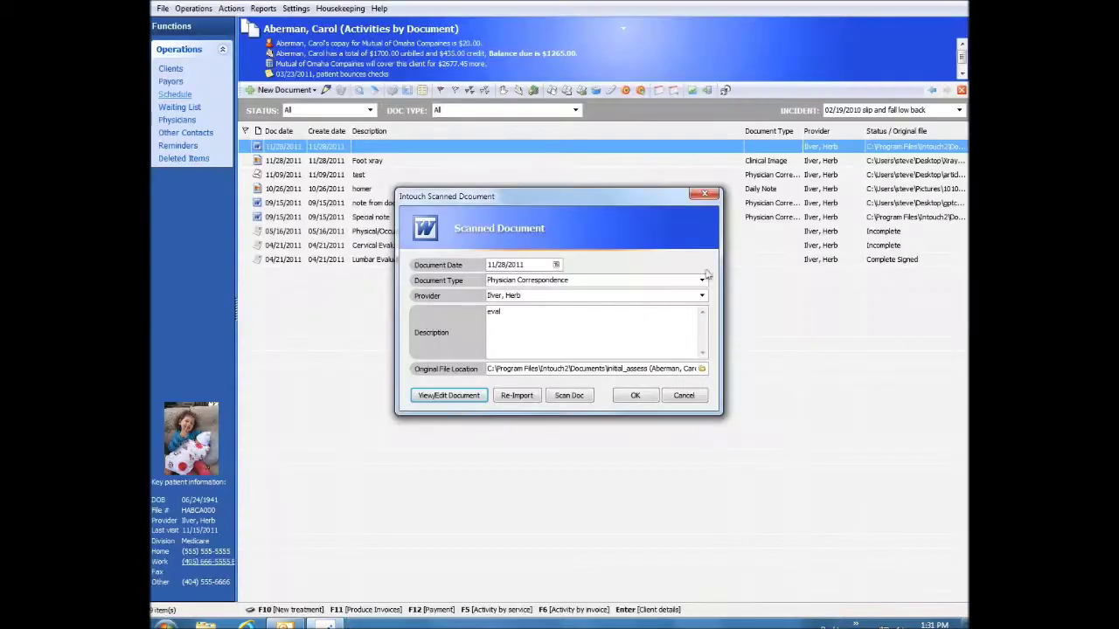
left_click(516, 396)
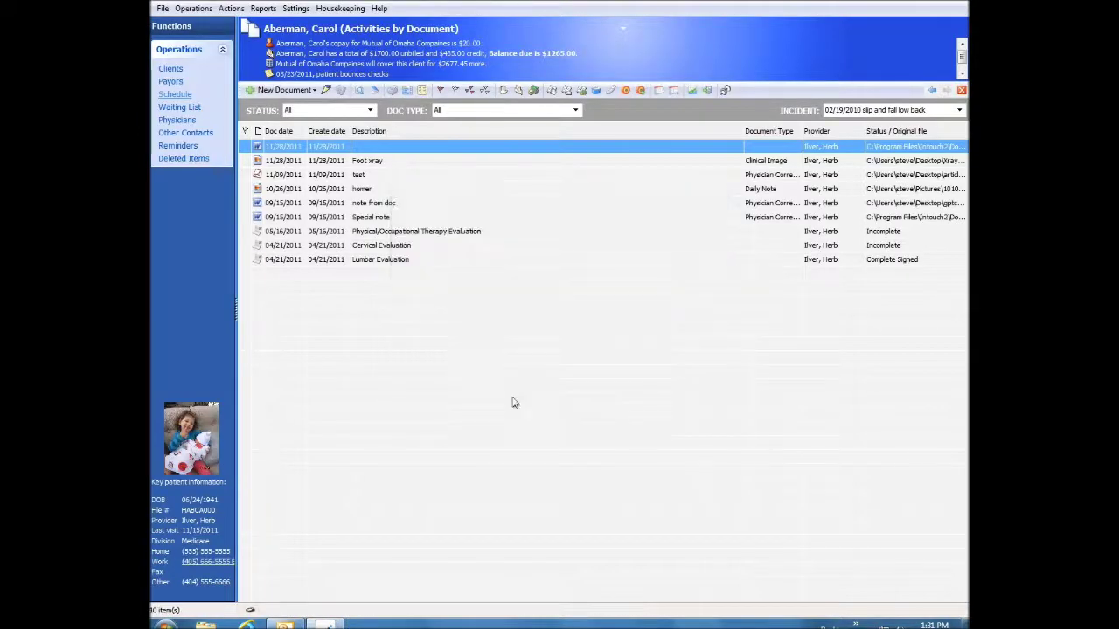
left_click(245, 149)
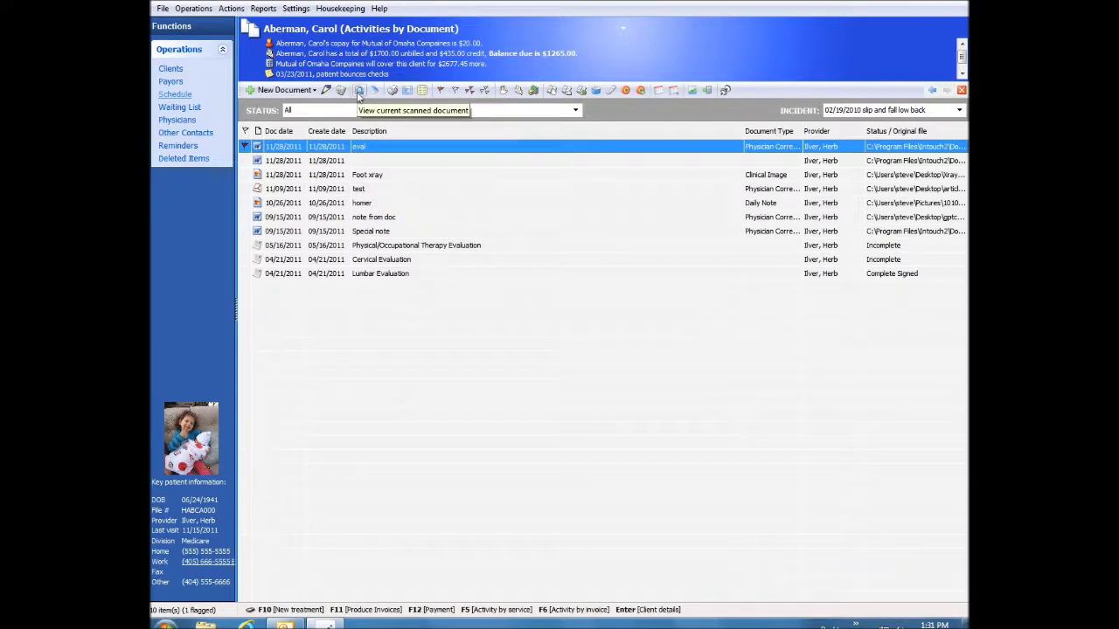
left_click(358, 91)
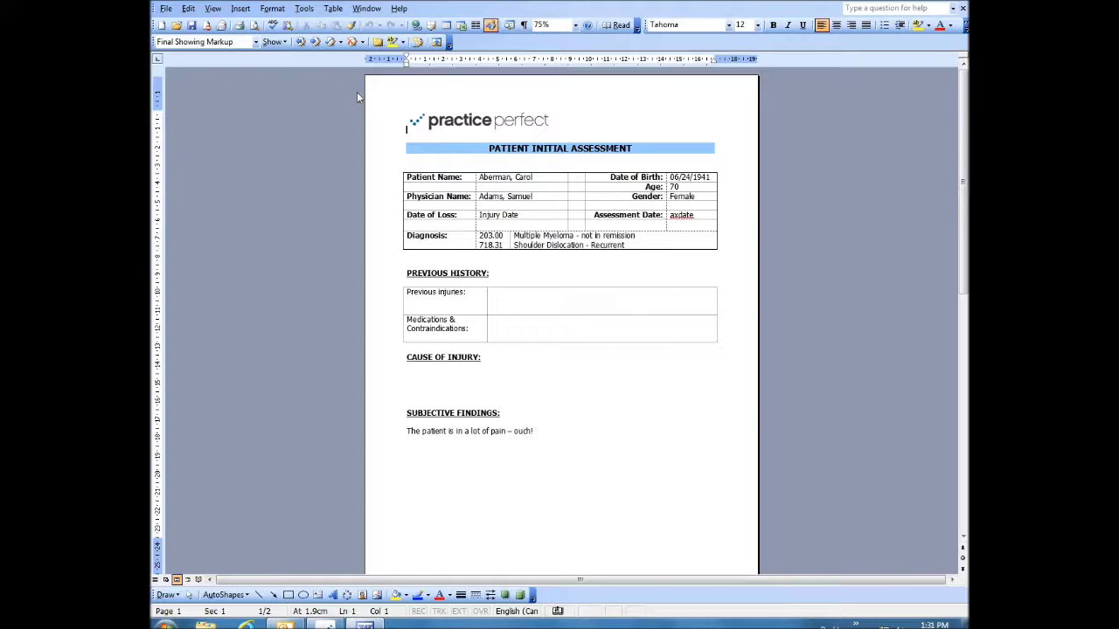
- Close the assessment in Word, then view the client's Foot xray image and close the viewer
key("alt+F4")
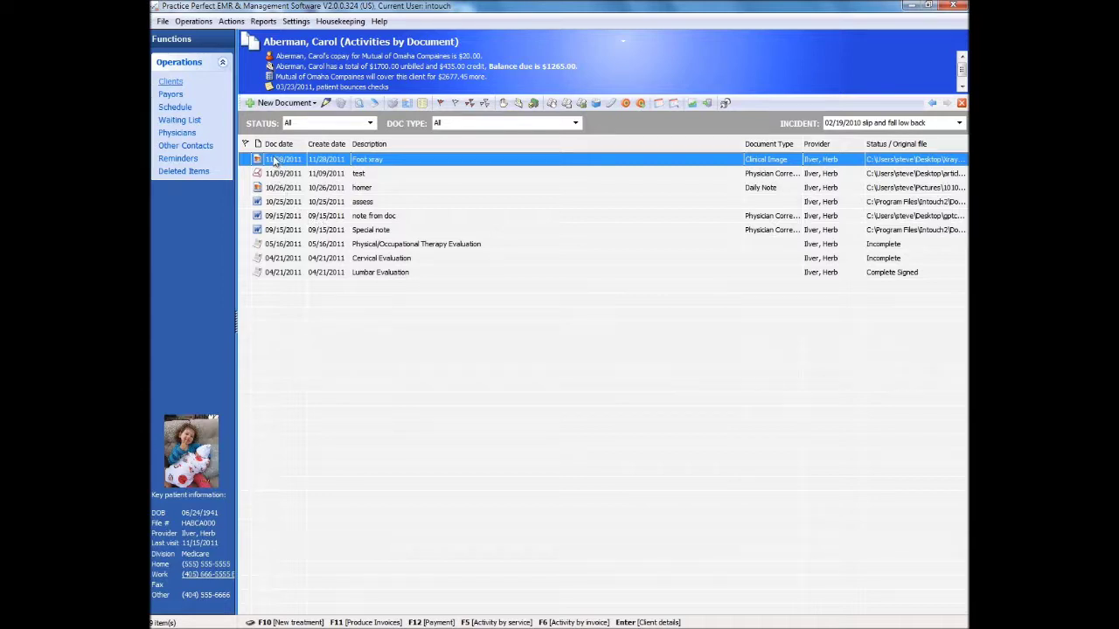
left_click(358, 104)
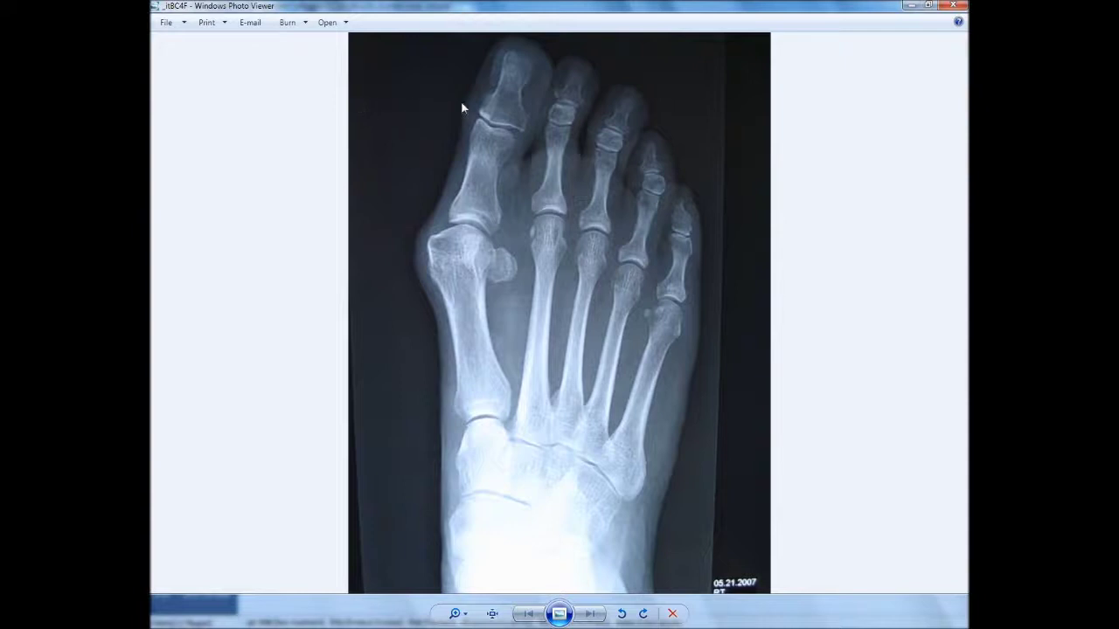
left_click(955, 7)
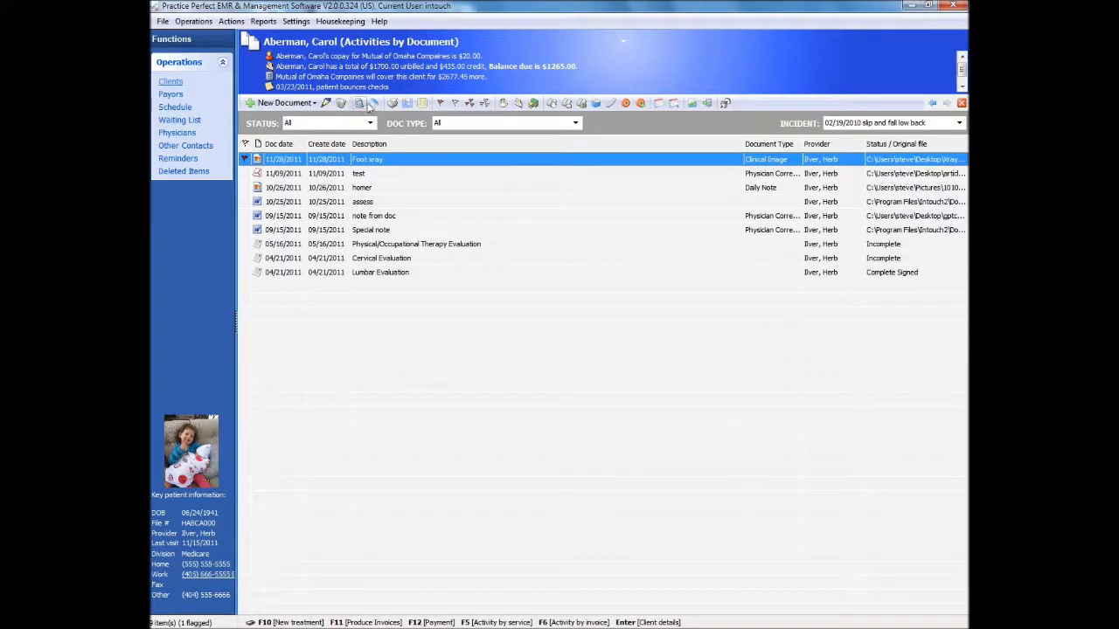
- Open the Scanner dialog with Dual Mode Camera as source and JPEG format
left_click(371, 103)
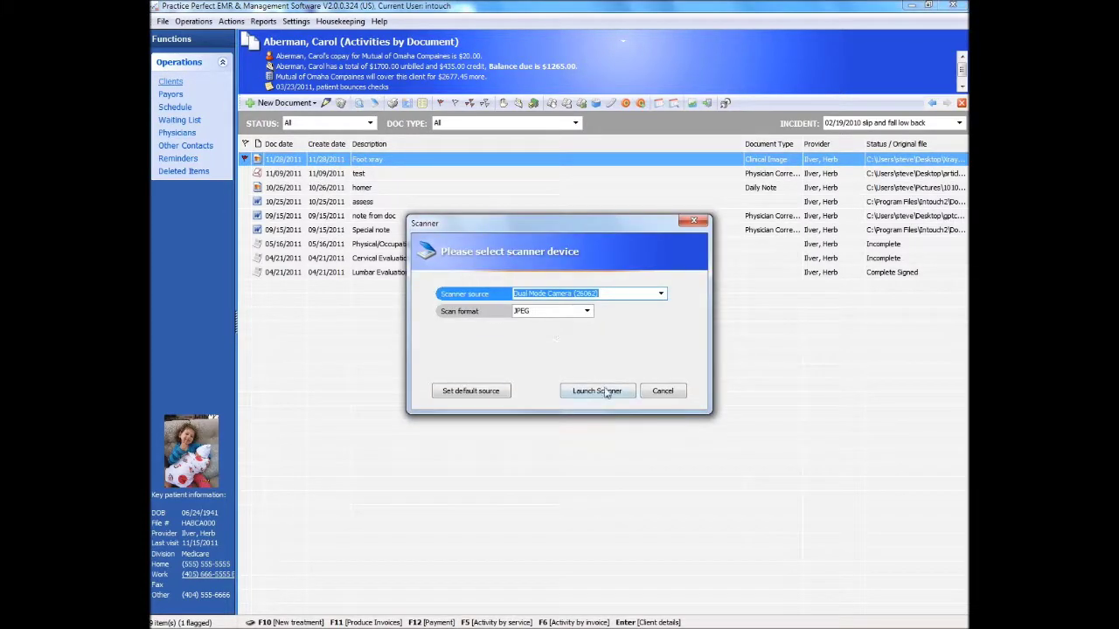